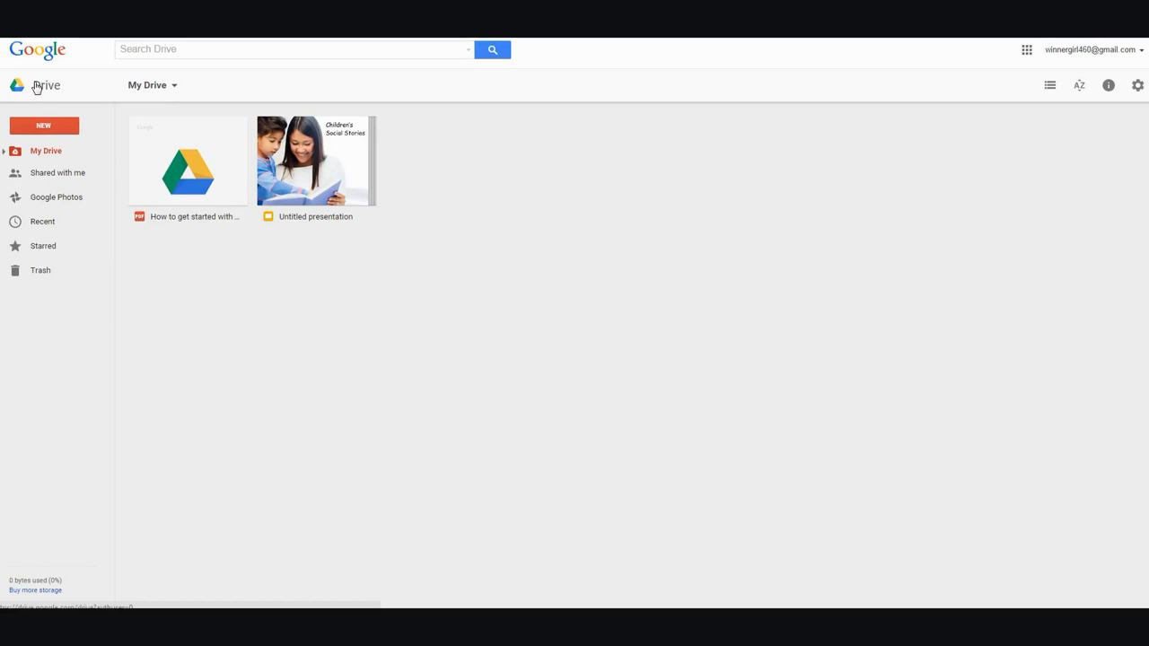
# - Create a blank Google Form from the New menu's More options in My Drive
pyautogui.click(45, 127)
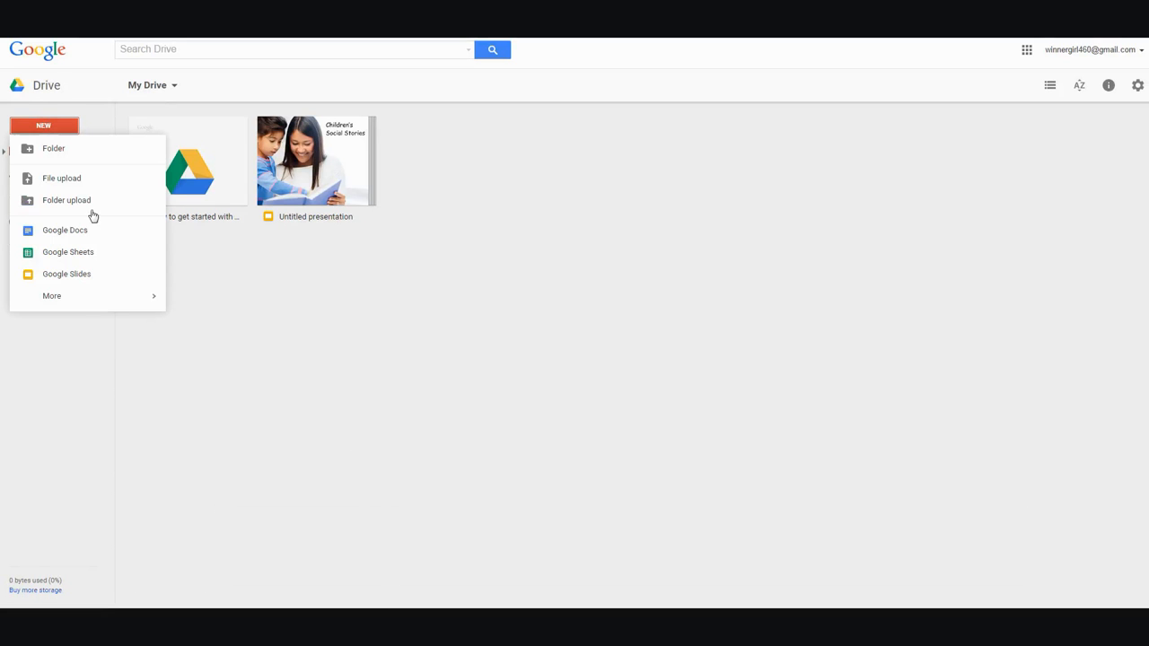
pyautogui.moveTo(79, 301)
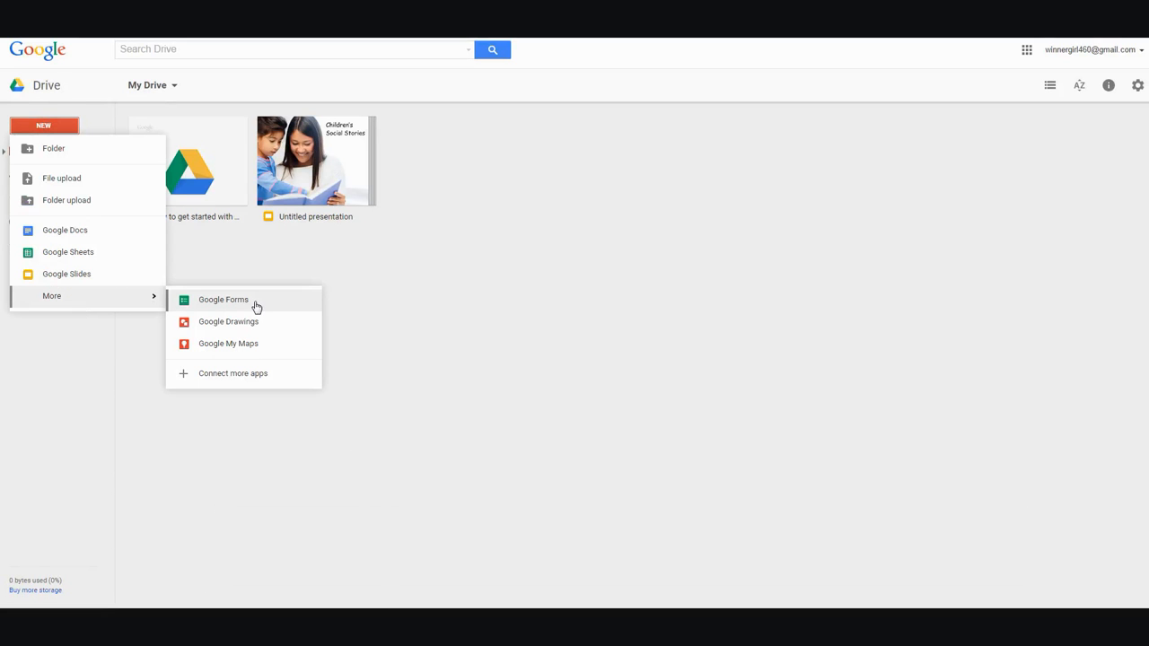
pyautogui.click(224, 300)
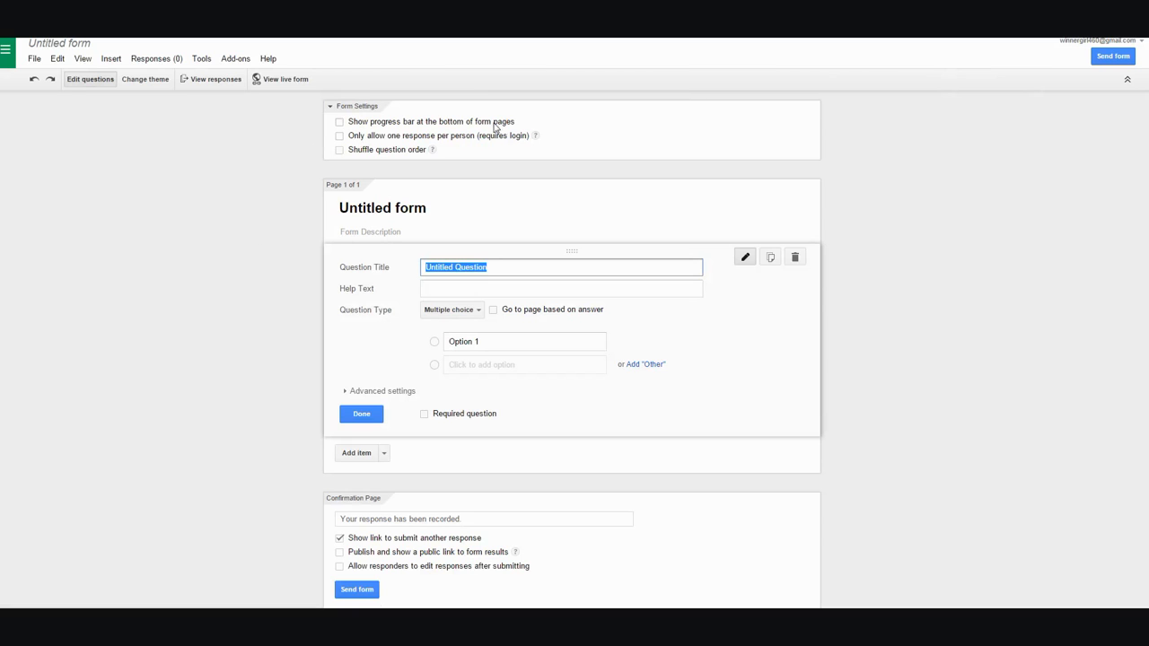
# - Replace 'Untitled form' with the title 'Sweet Treats' and add the description 'About this survey...'
pyautogui.moveTo(534, 140)
pyautogui.click(430, 208)
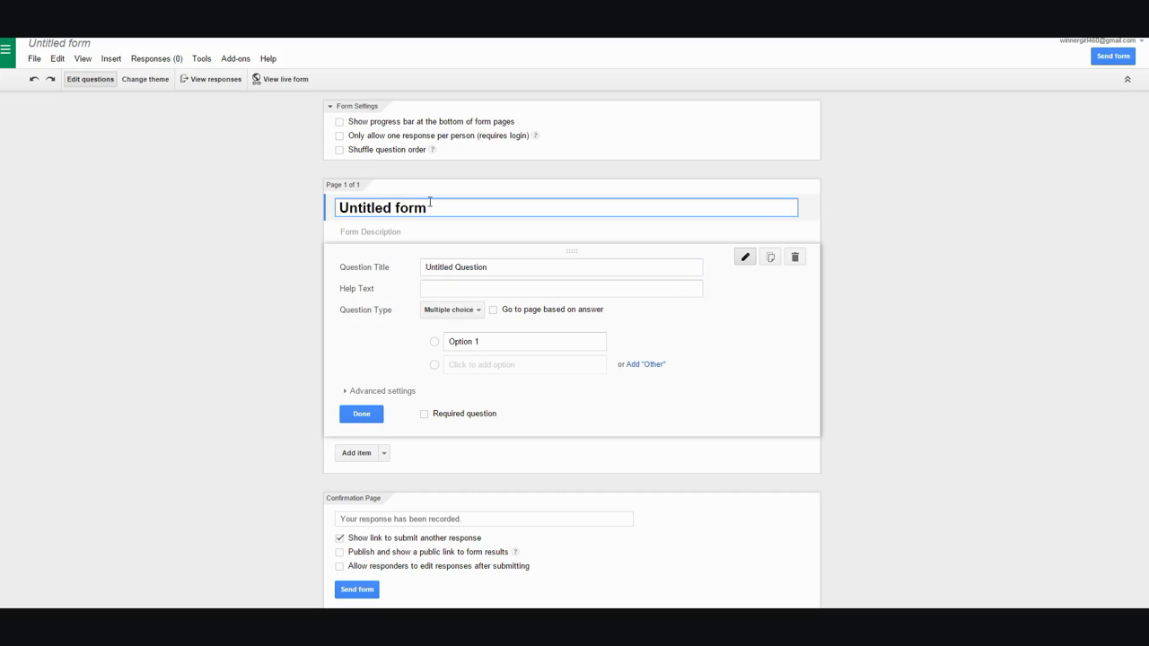
pyautogui.moveTo(430, 209); pyautogui.dragTo(233, 188)
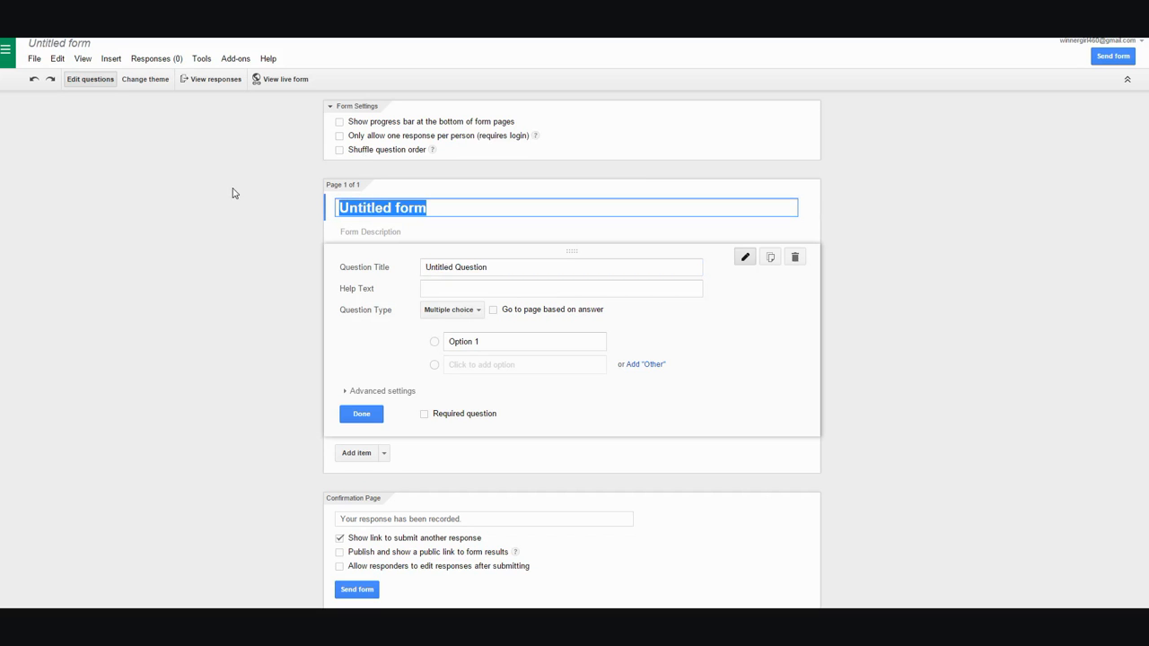
pyautogui.write('Sweet Treats')
pyautogui.click(361, 232)
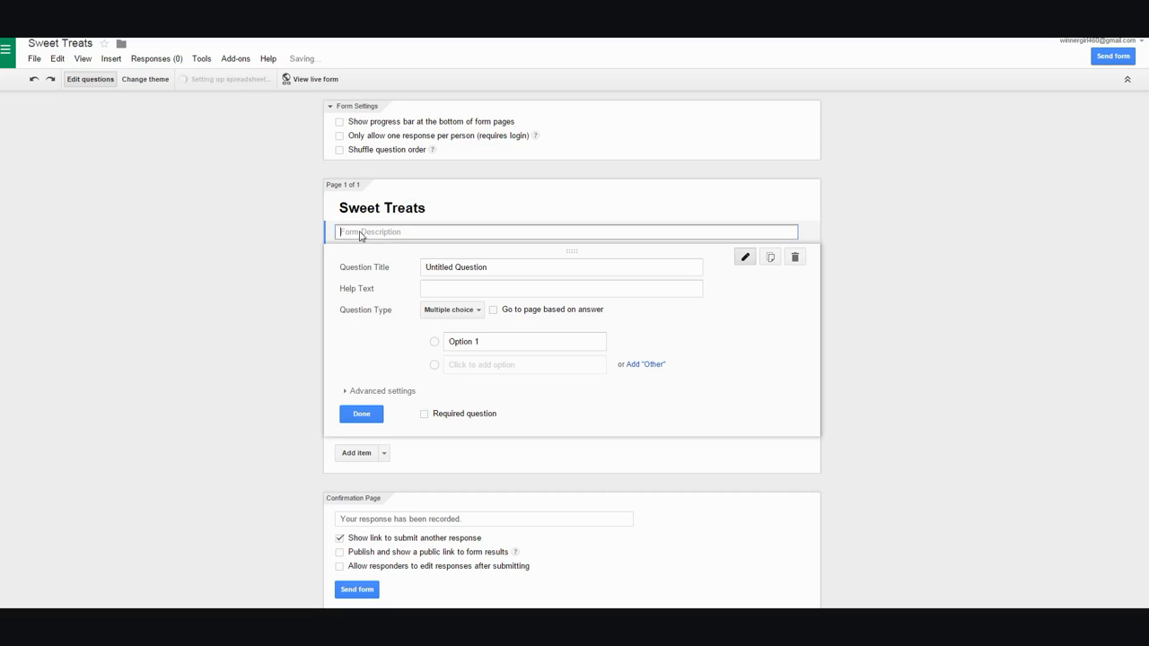
pyautogui.write('About this survey')
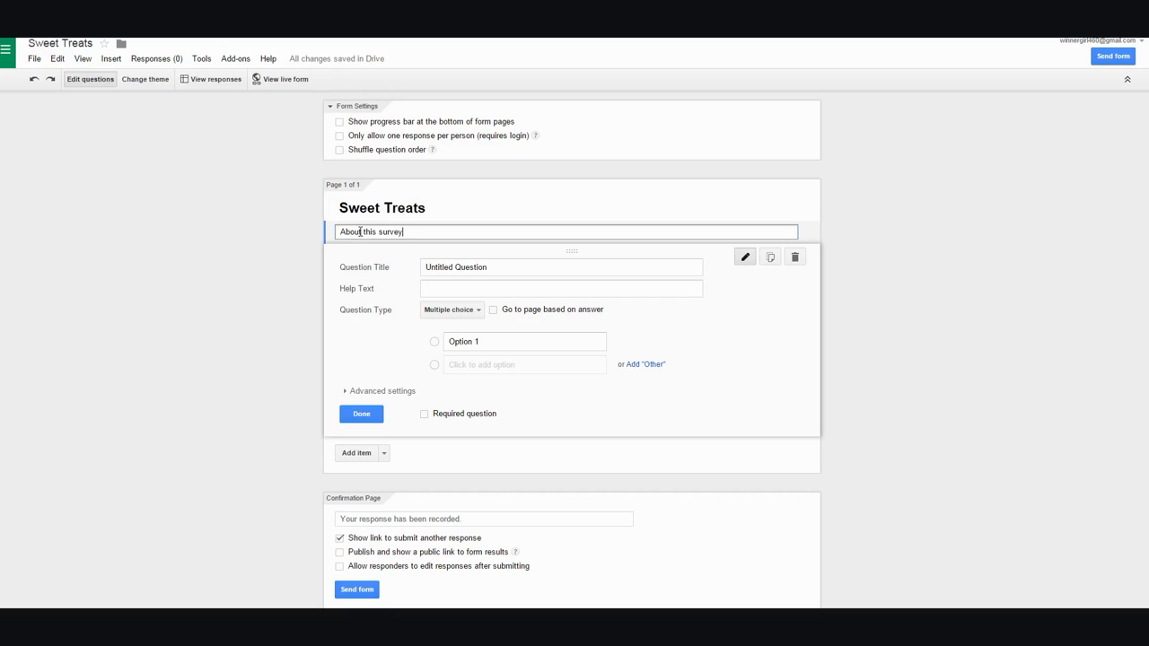
pyautogui.write('...')
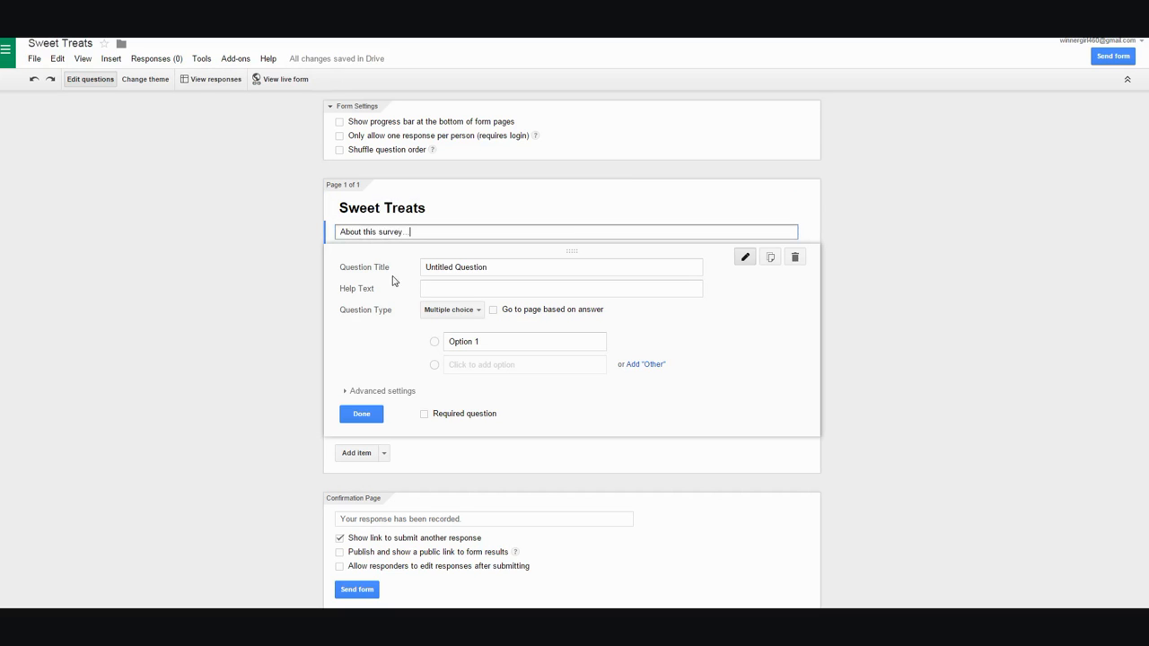
# - Make 'Do you like ice cream?' a required multiple-choice question with options Yes and No
pyautogui.click(481, 311)
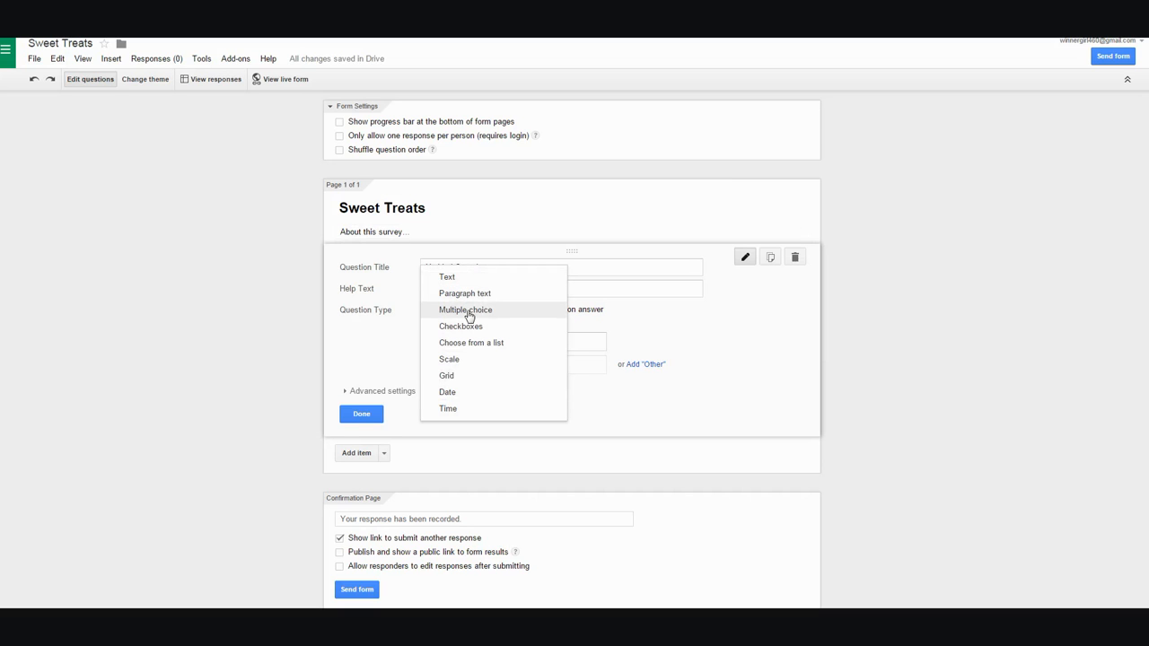
pyautogui.click(469, 315)
pyautogui.moveTo(488, 266); pyautogui.dragTo(417, 271)
pyautogui.write('D')
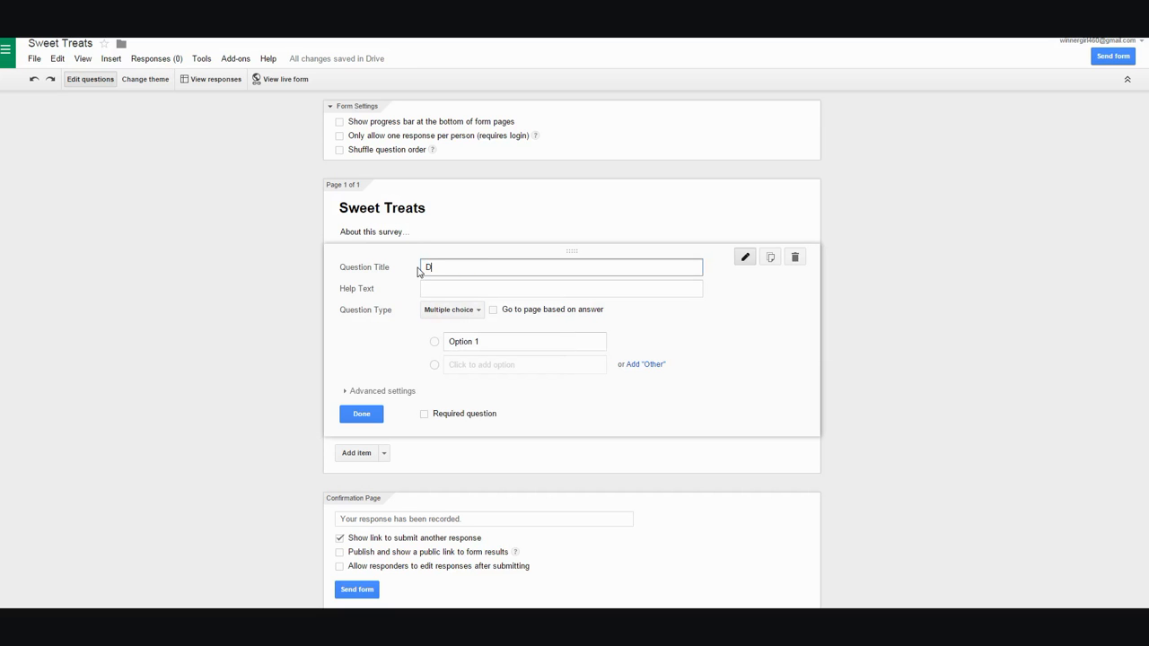
pyautogui.write('o you like ice cream?')
pyautogui.click(481, 343)
pyautogui.write('Yes')
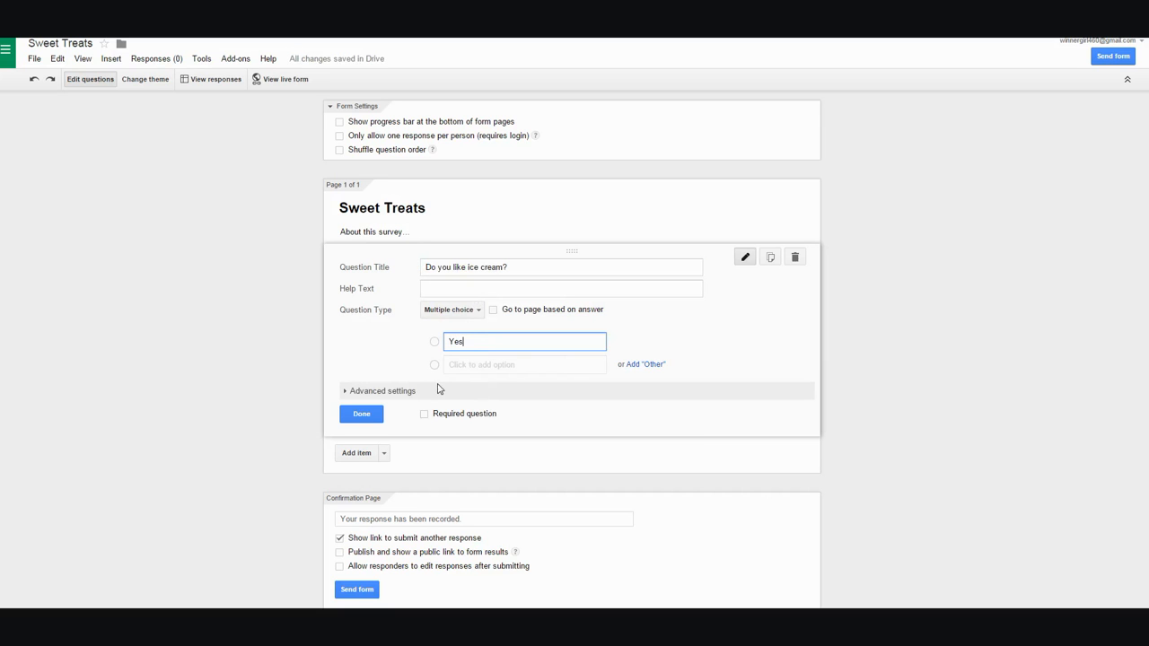
pyautogui.click(472, 364)
pyautogui.write('No')
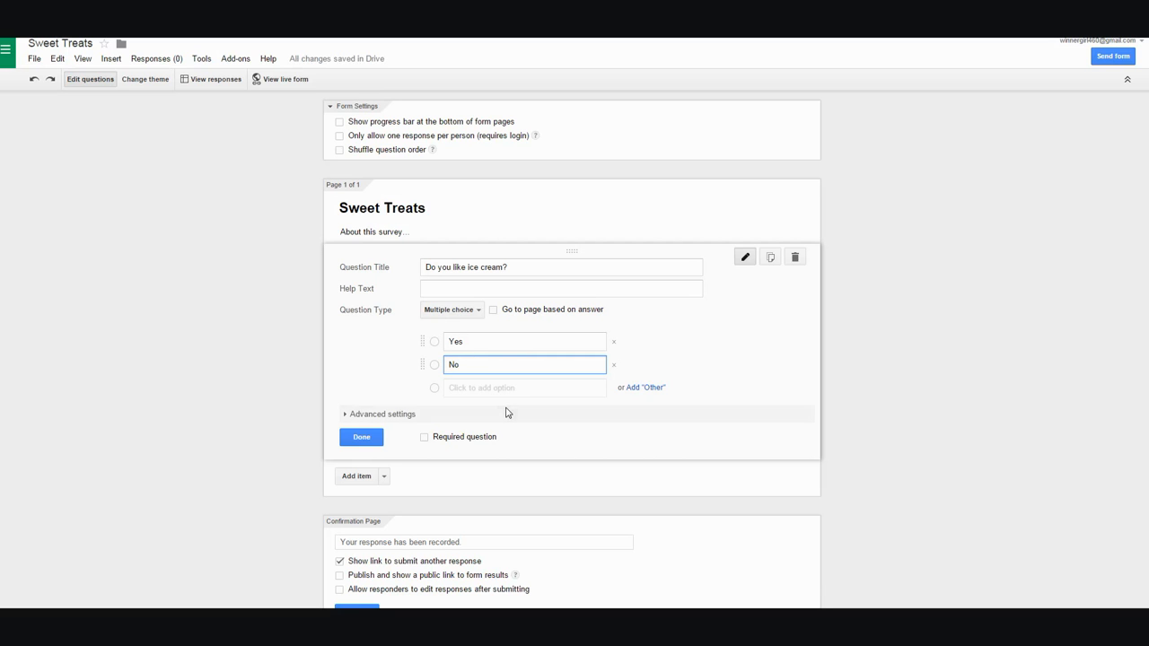
pyautogui.click(424, 439)
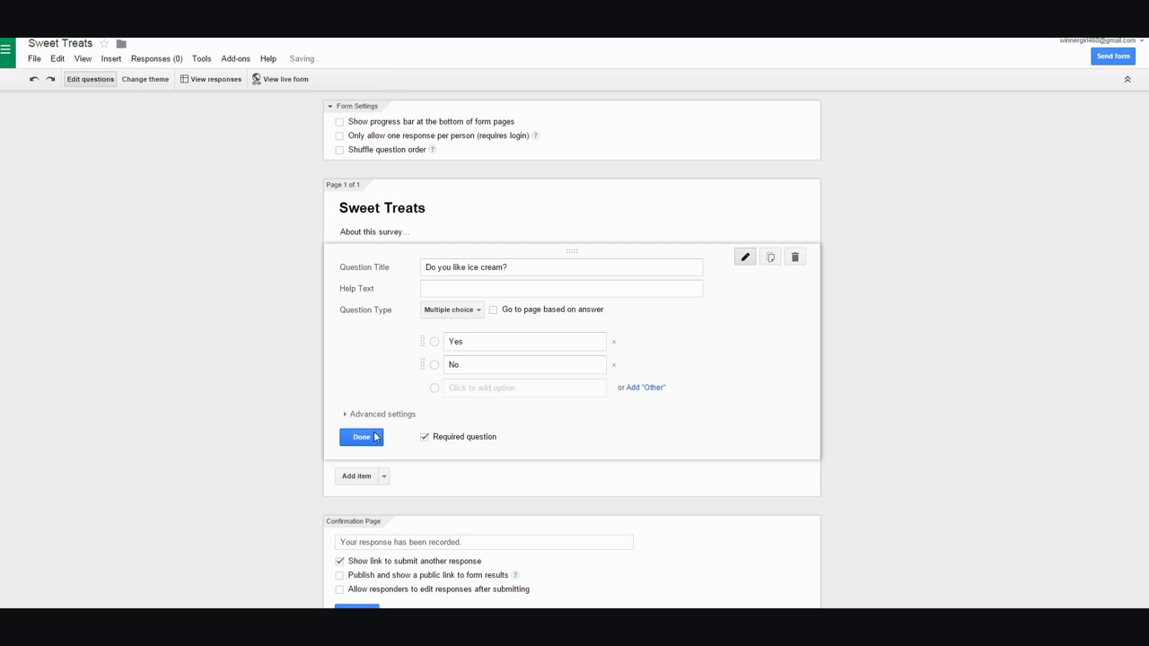
pyautogui.click(362, 437)
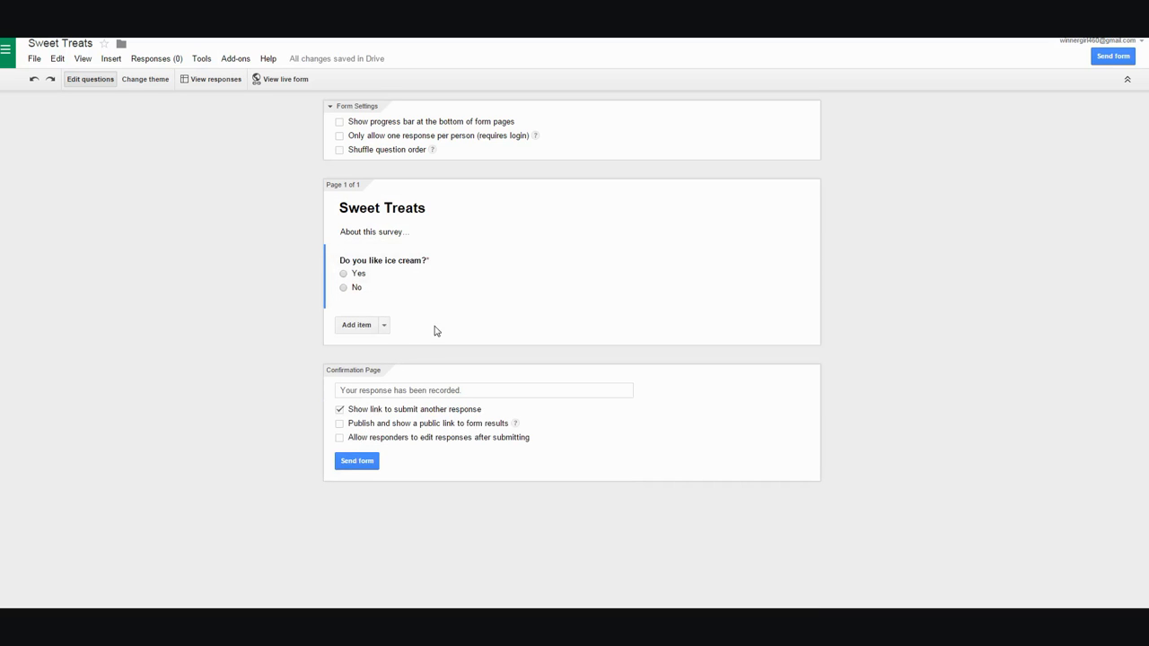
# - Insert a page break starting page two, titled 'Flavor'
pyautogui.click(384, 326)
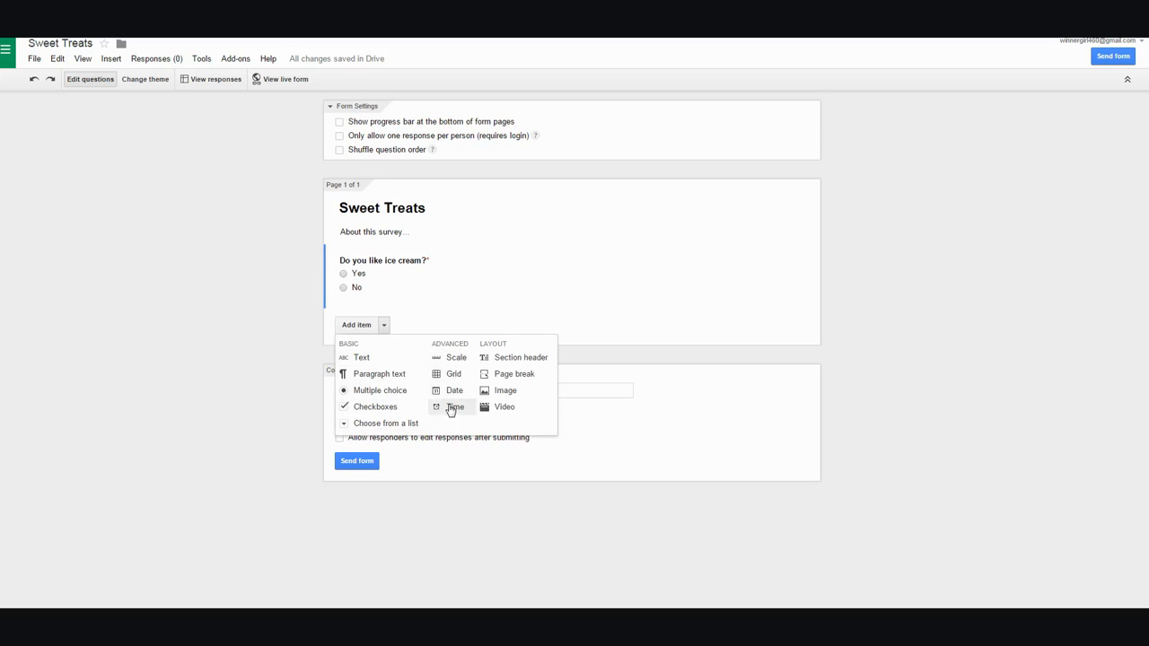
pyautogui.click(526, 376)
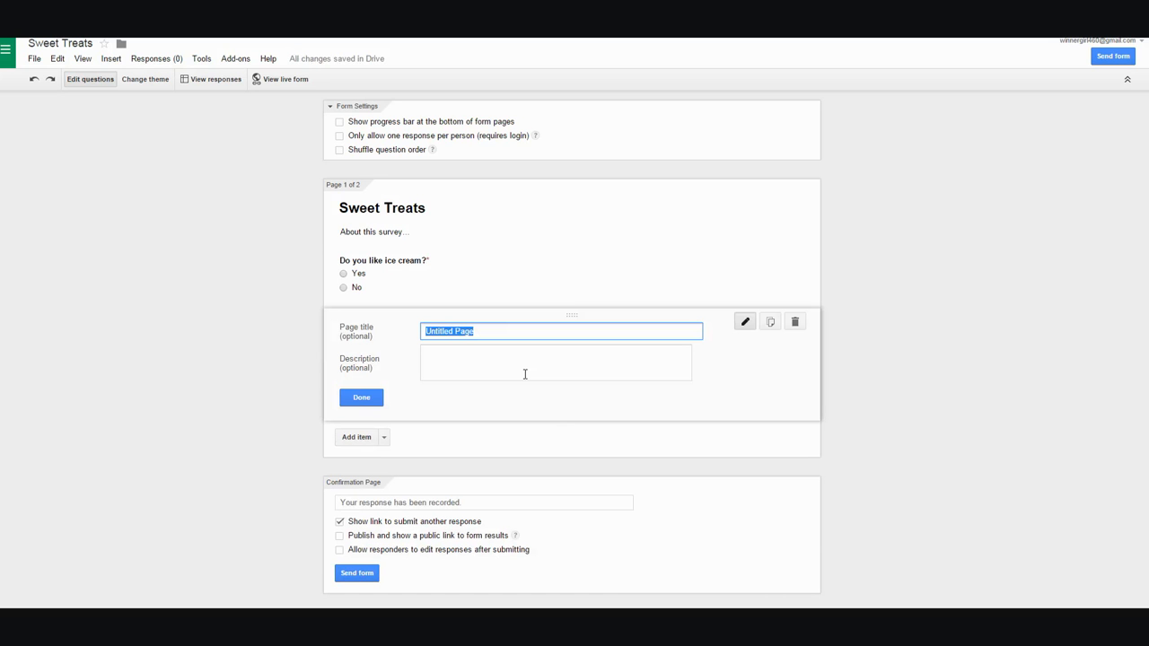
pyautogui.write('Flavor')
pyautogui.click(359, 399)
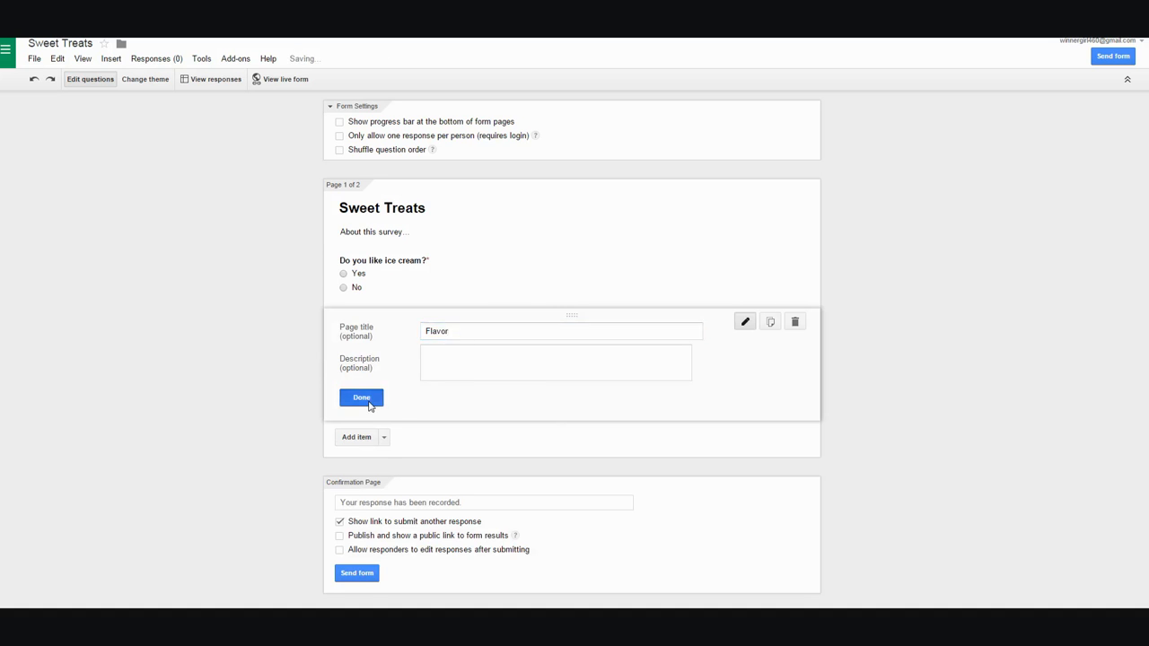
# - Add the text question 'What is your favorite flavor?' to the Flavor page
pyautogui.click(384, 437)
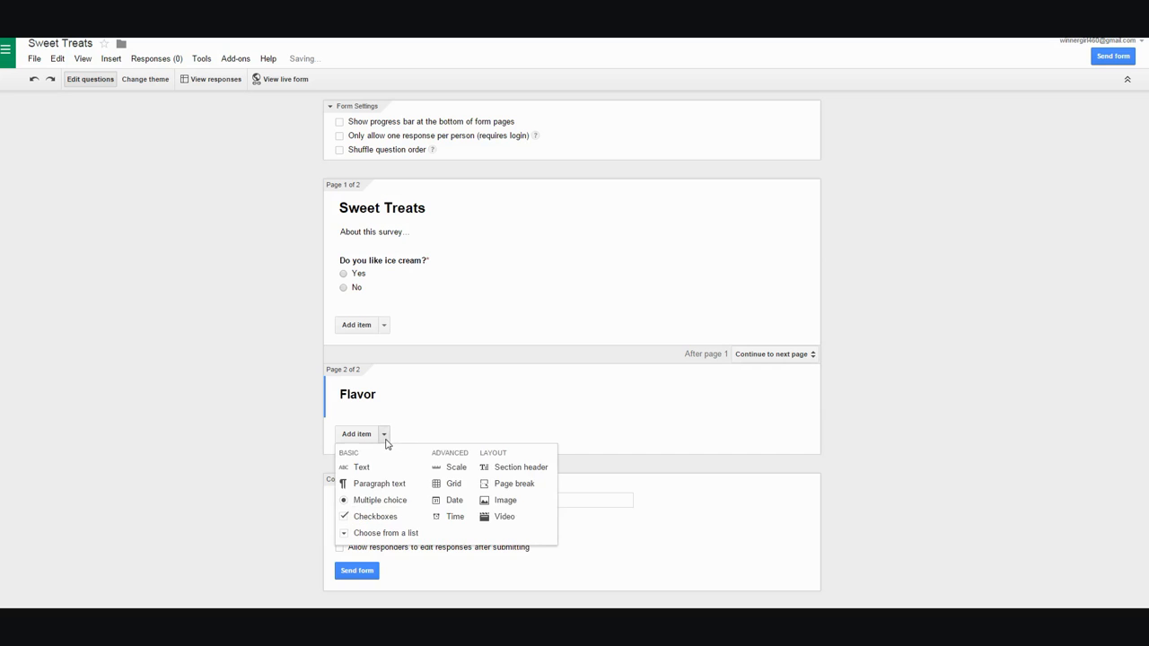
pyautogui.click(368, 468)
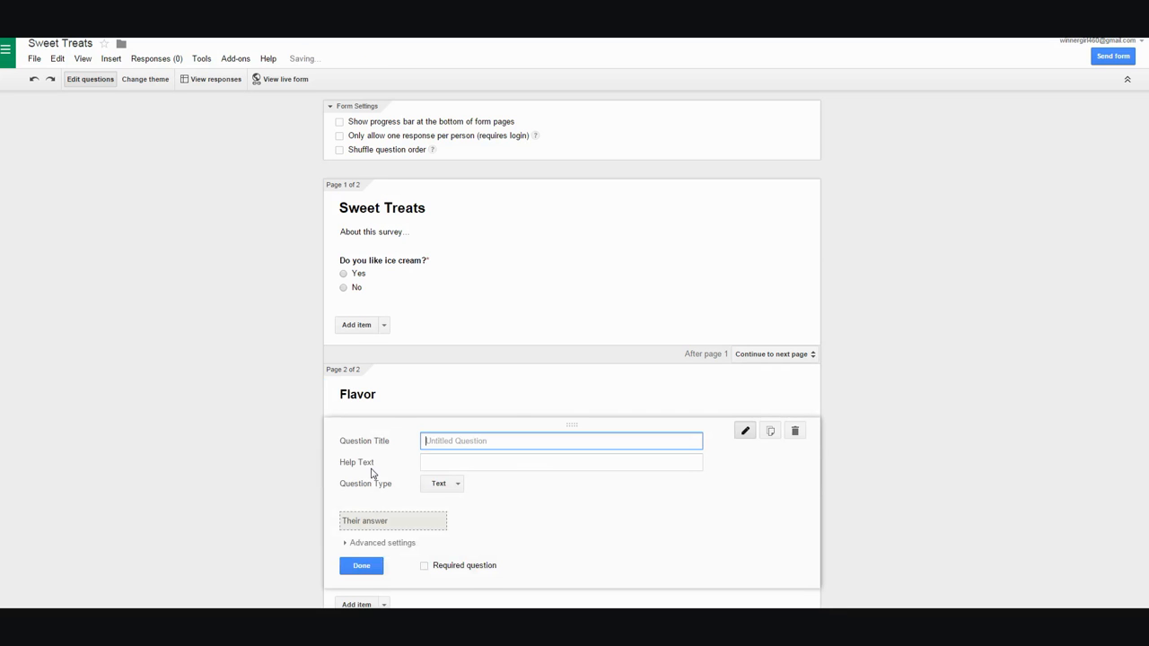
pyautogui.write('What is')
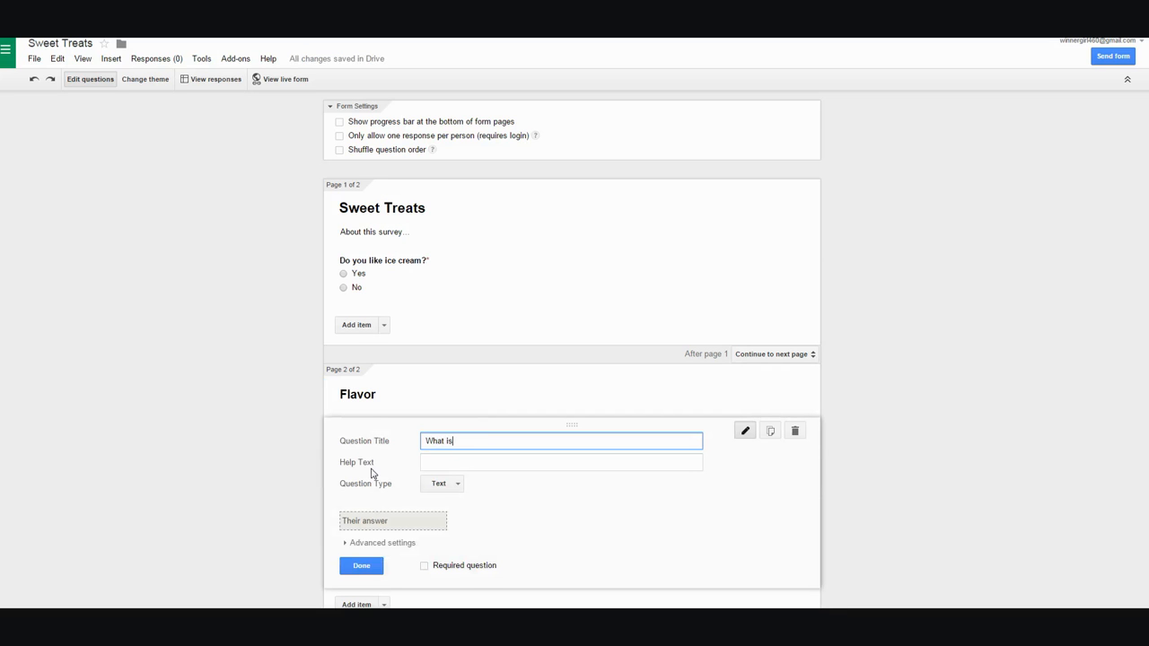
pyautogui.write(' your favorite flavor?')
pyautogui.click(375, 565)
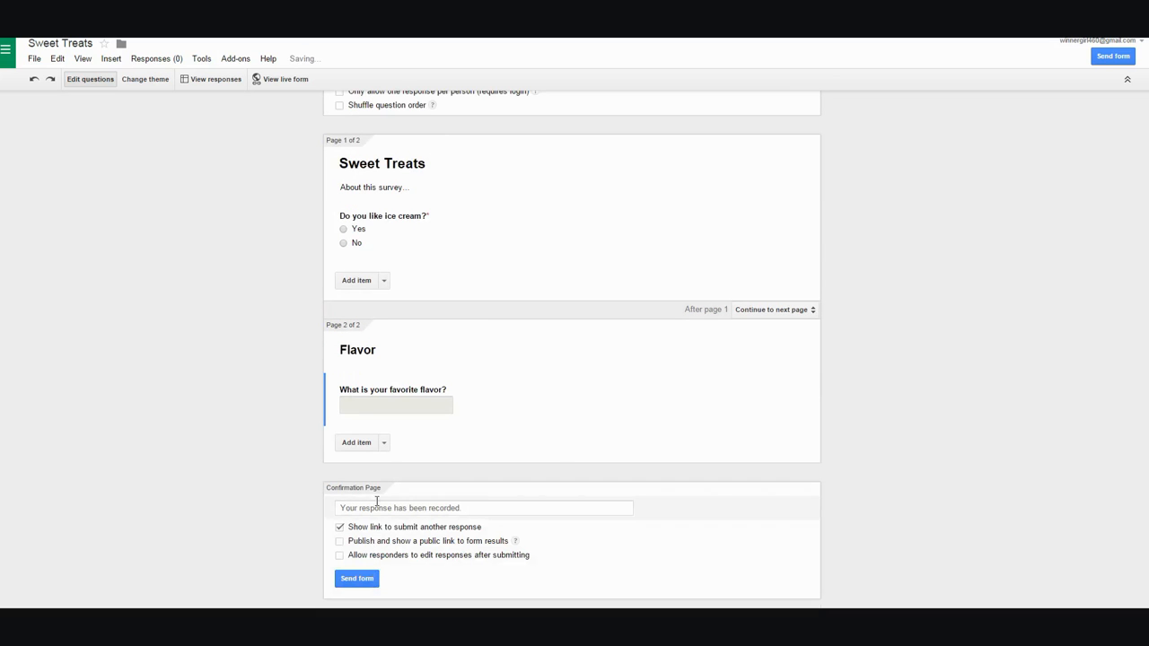
# - Insert a page break starting page three, titled 'Treats'
pyautogui.click(384, 444)
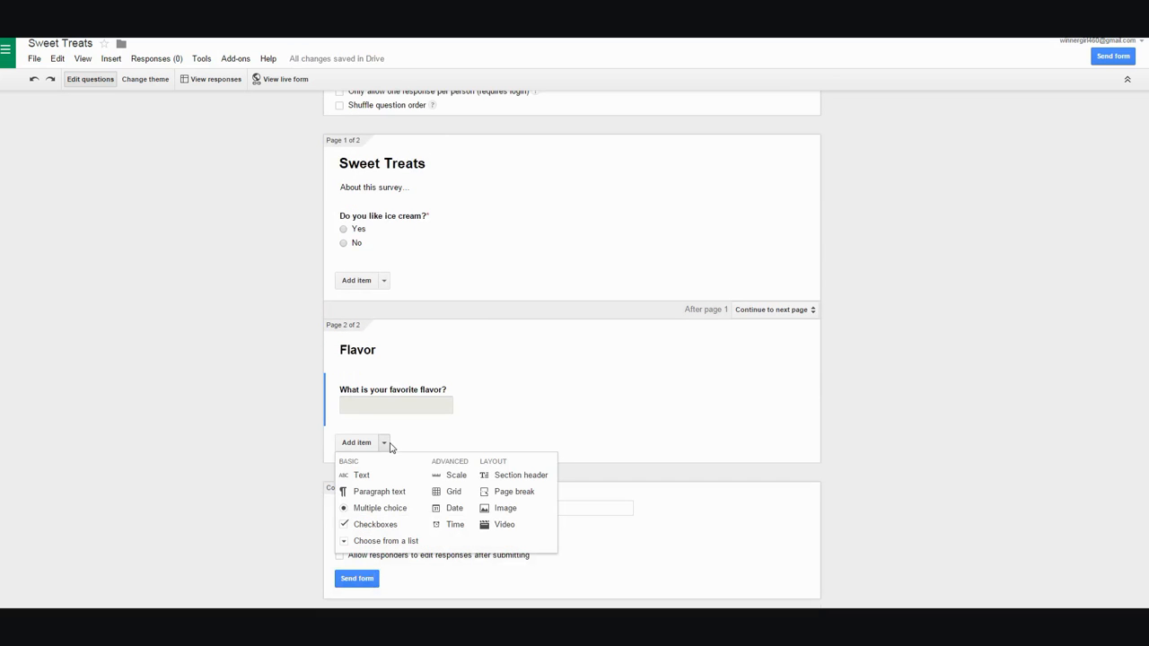
pyautogui.click(513, 492)
pyautogui.write('t')
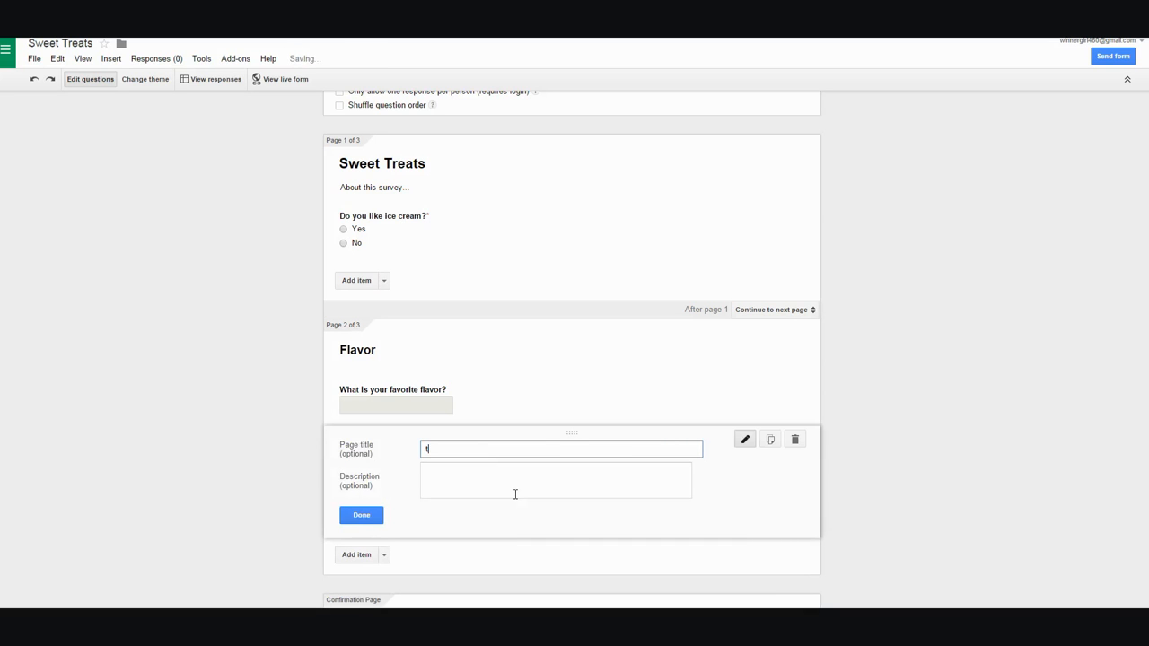
pyautogui.write('Treats')
pyautogui.click(361, 515)
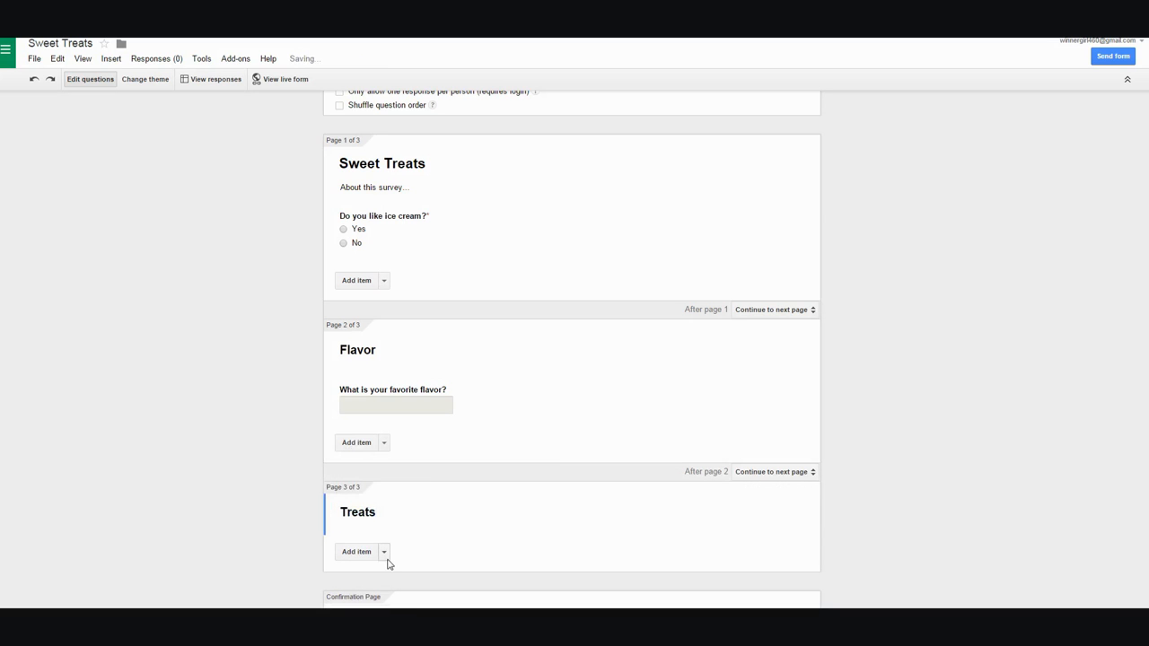
# - Add the text question 'What is your favorite sweet treat?' to the Treats page
pyautogui.click(385, 554)
pyautogui.click(370, 467)
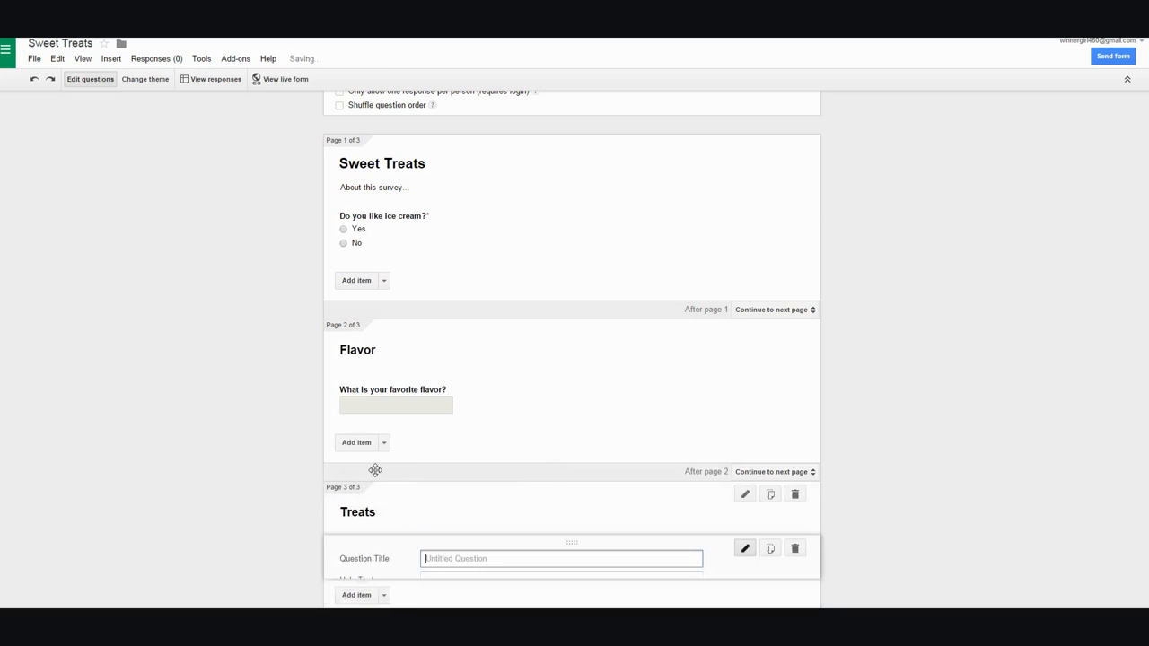
pyautogui.write('W')
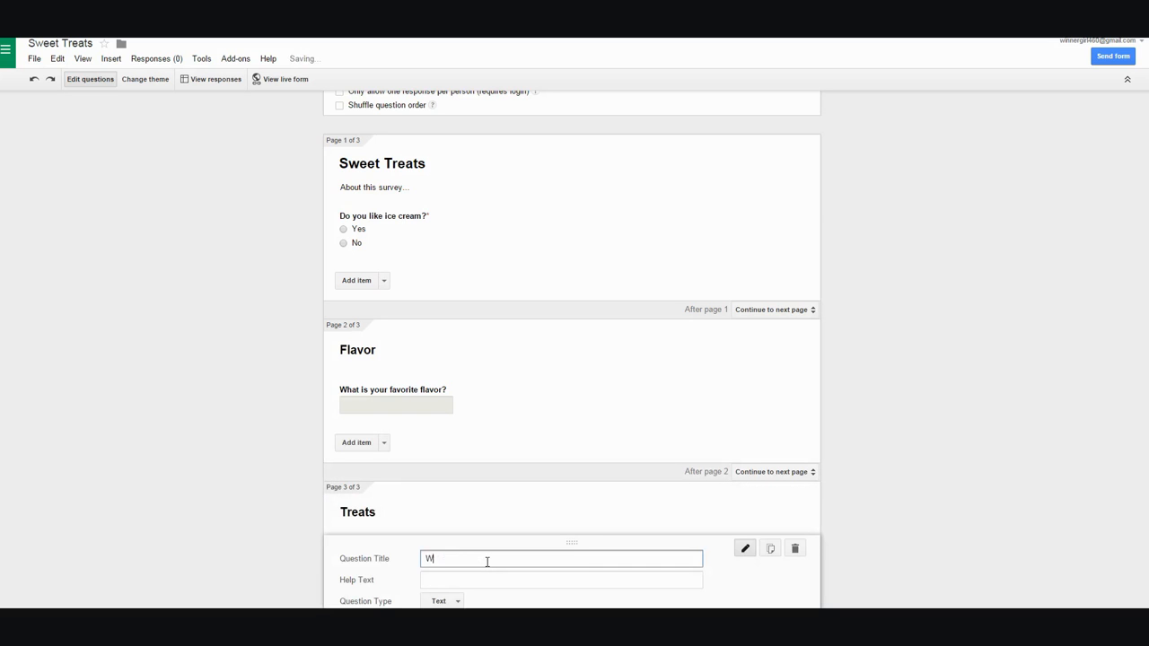
pyautogui.write('hat is your favorite sweet treat?')
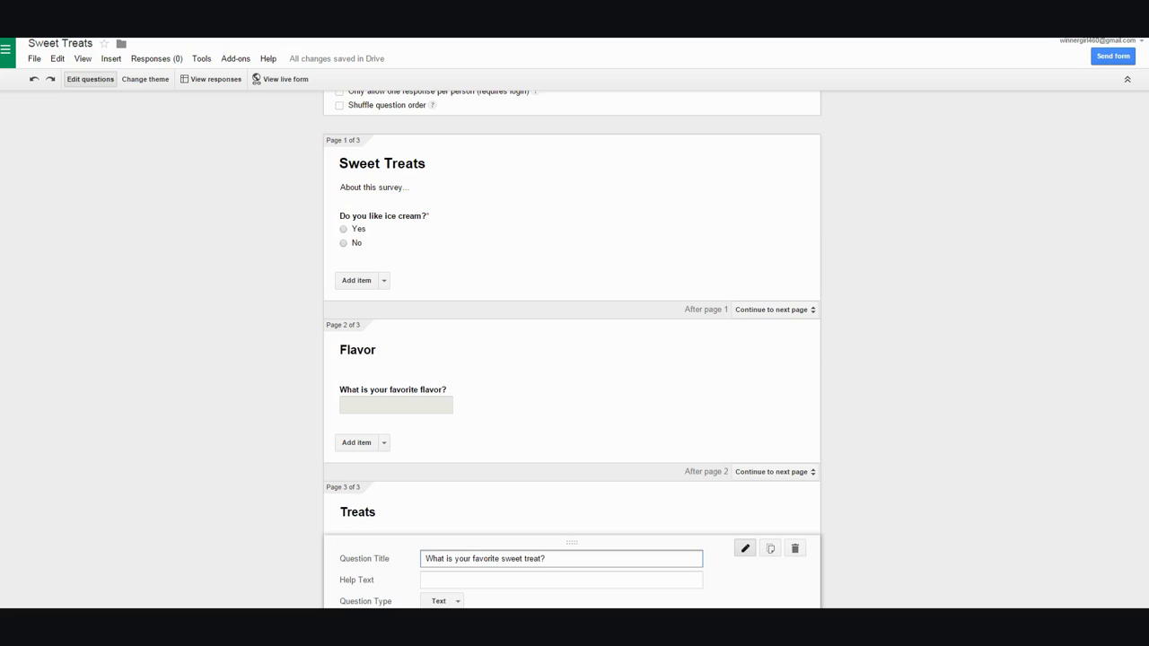
pyautogui.scroll(-3, 575, 359)
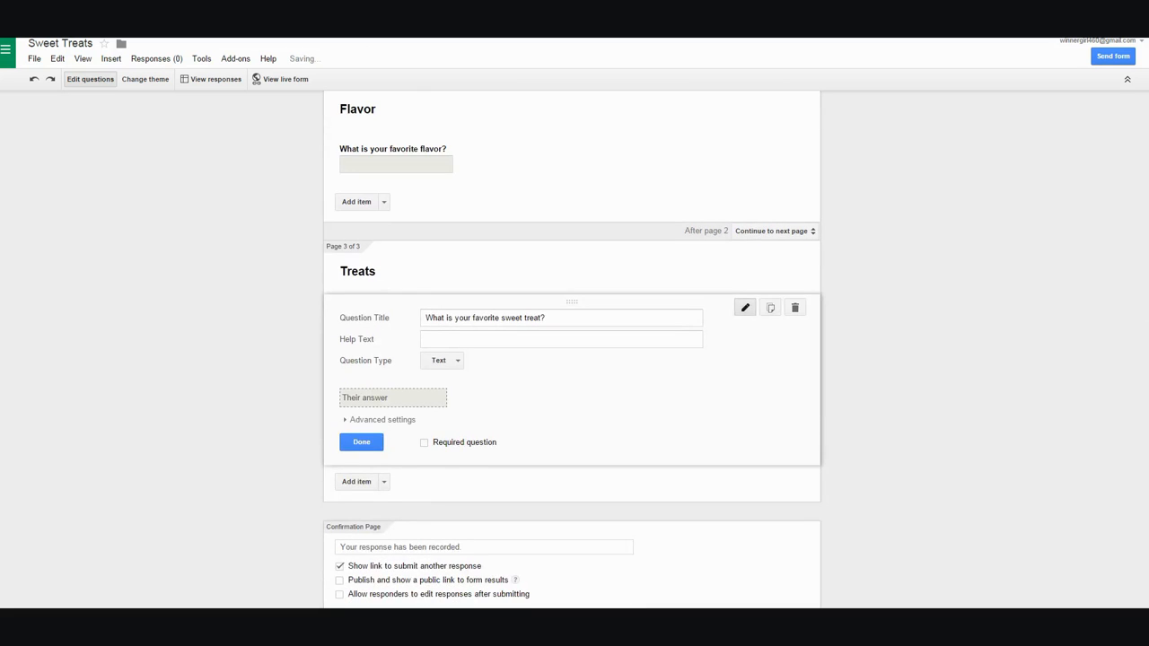
pyautogui.click(368, 443)
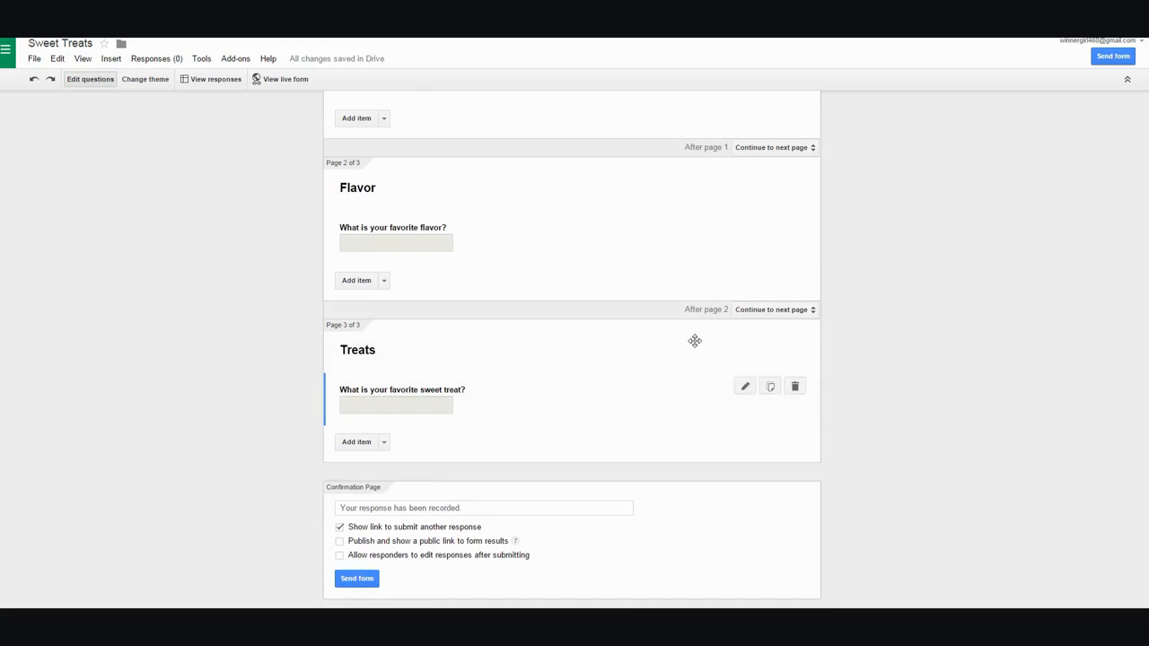
pyautogui.scroll(3, 572, 359)
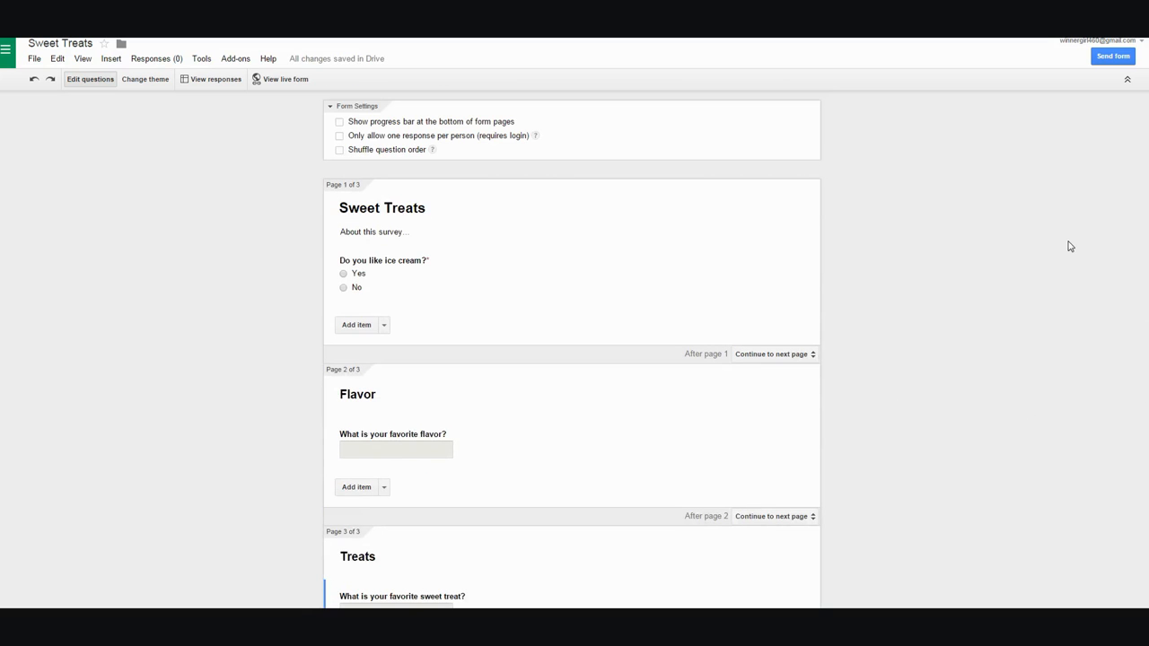
pyautogui.moveTo(692, 285)
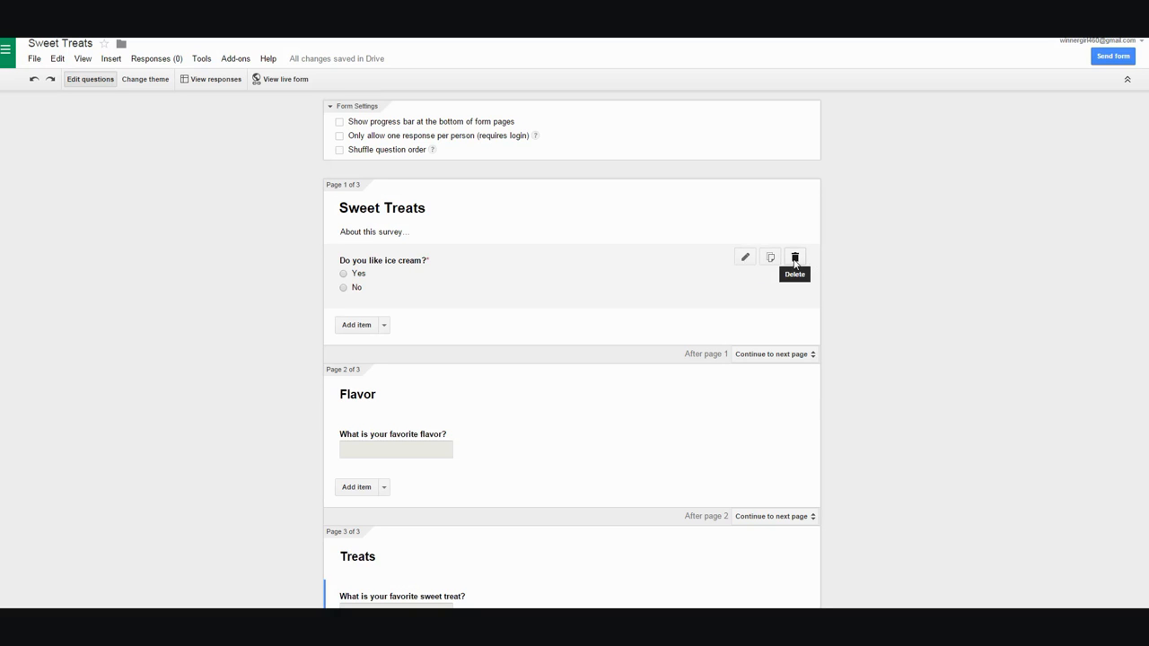
# - Enable answer-based branching on the ice cream question: Yes to page 2 (Flavor), No to page 3 (Treats)
pyautogui.click(745, 260)
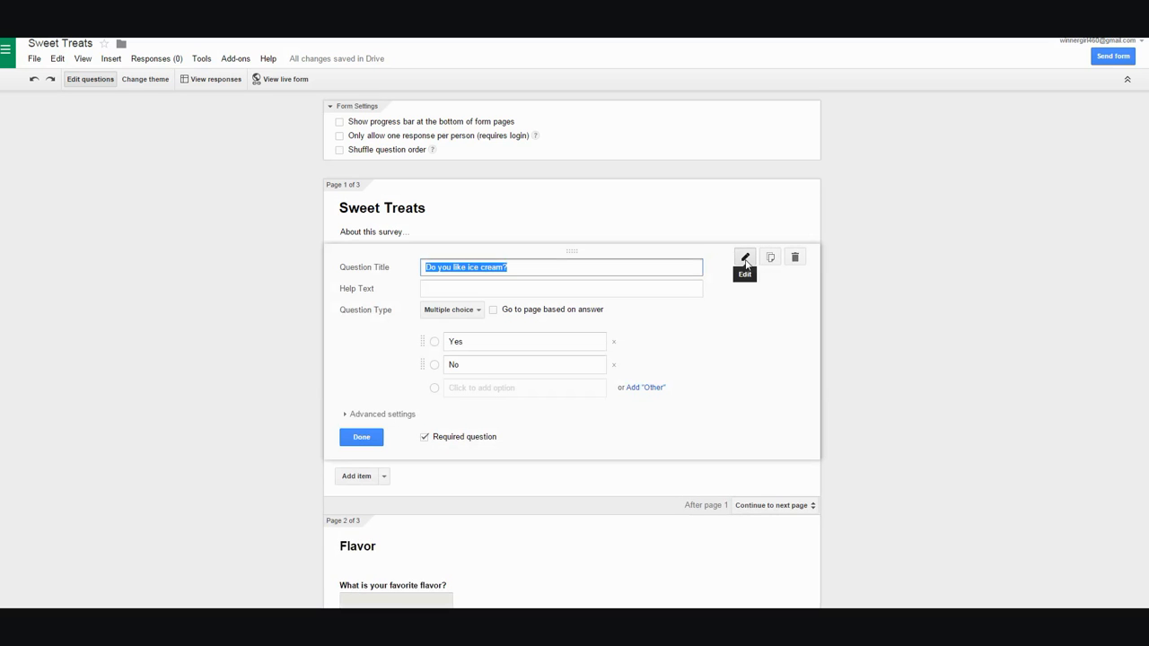
pyautogui.click(493, 310)
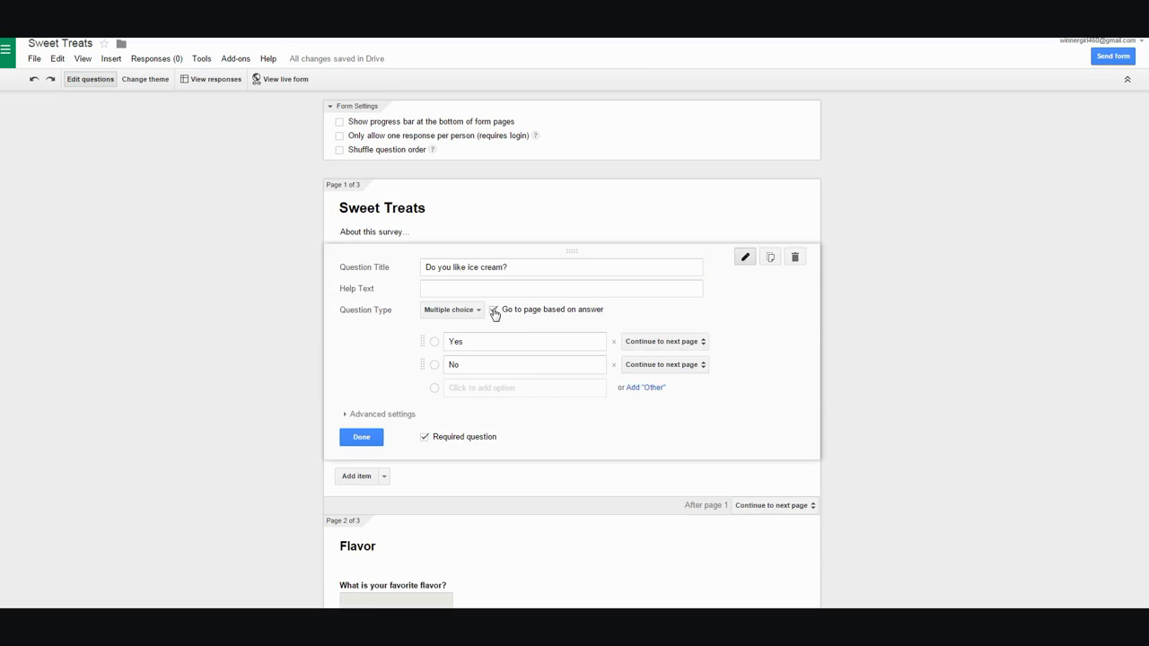
pyautogui.click(703, 347)
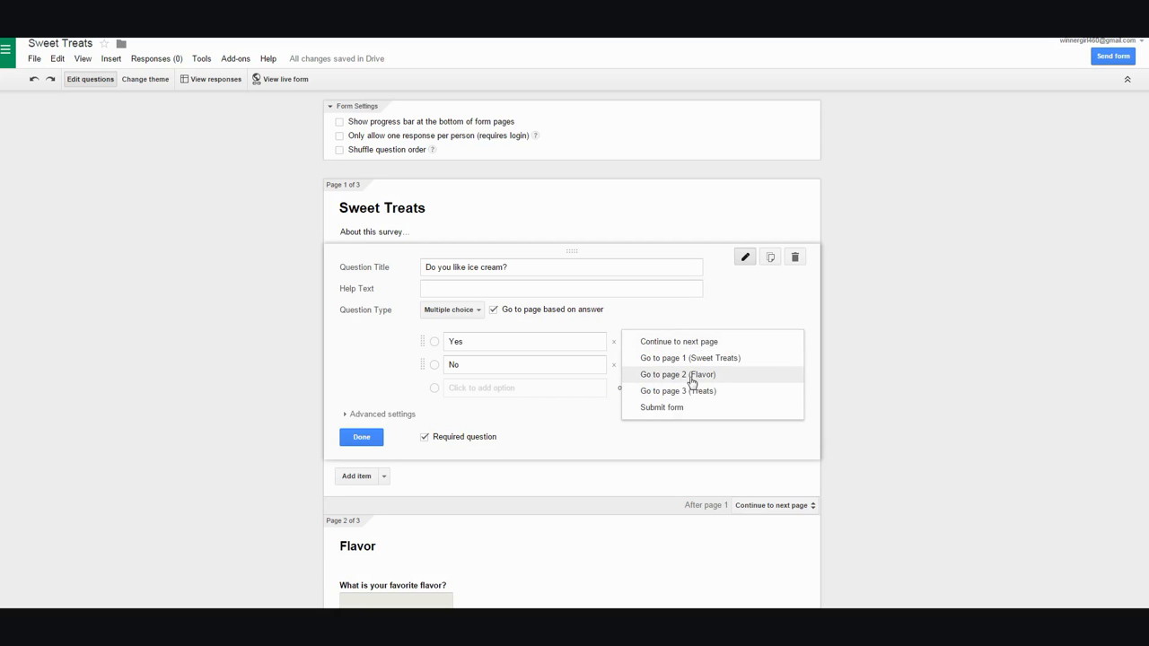
pyautogui.click(692, 382)
pyautogui.click(706, 368)
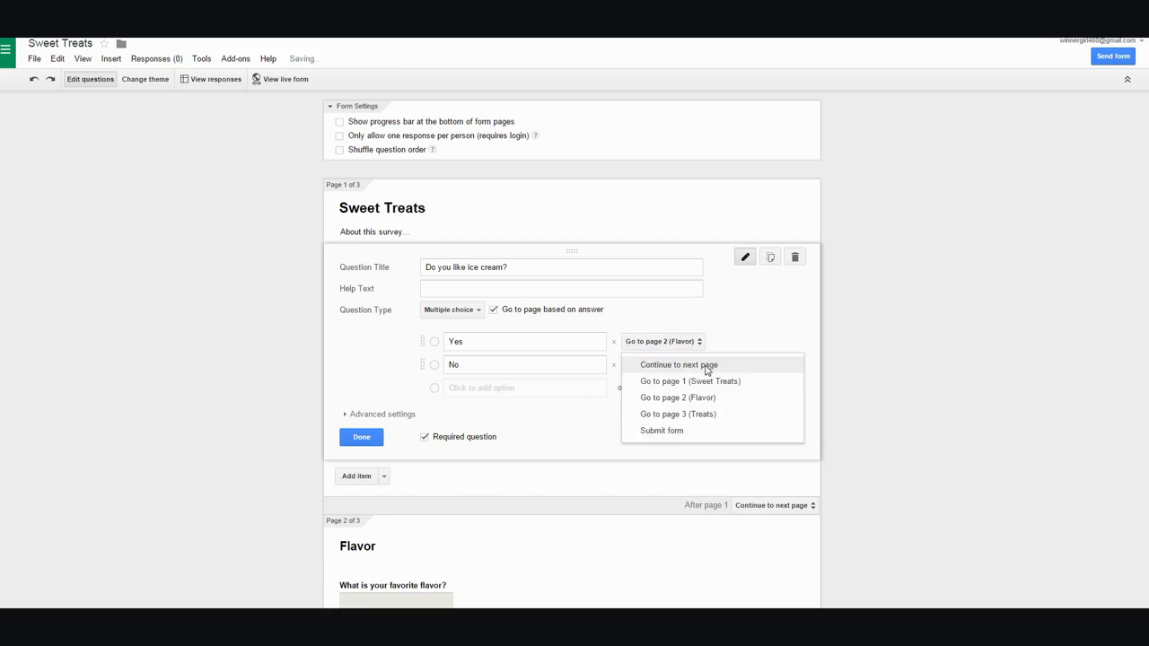
pyautogui.click(705, 416)
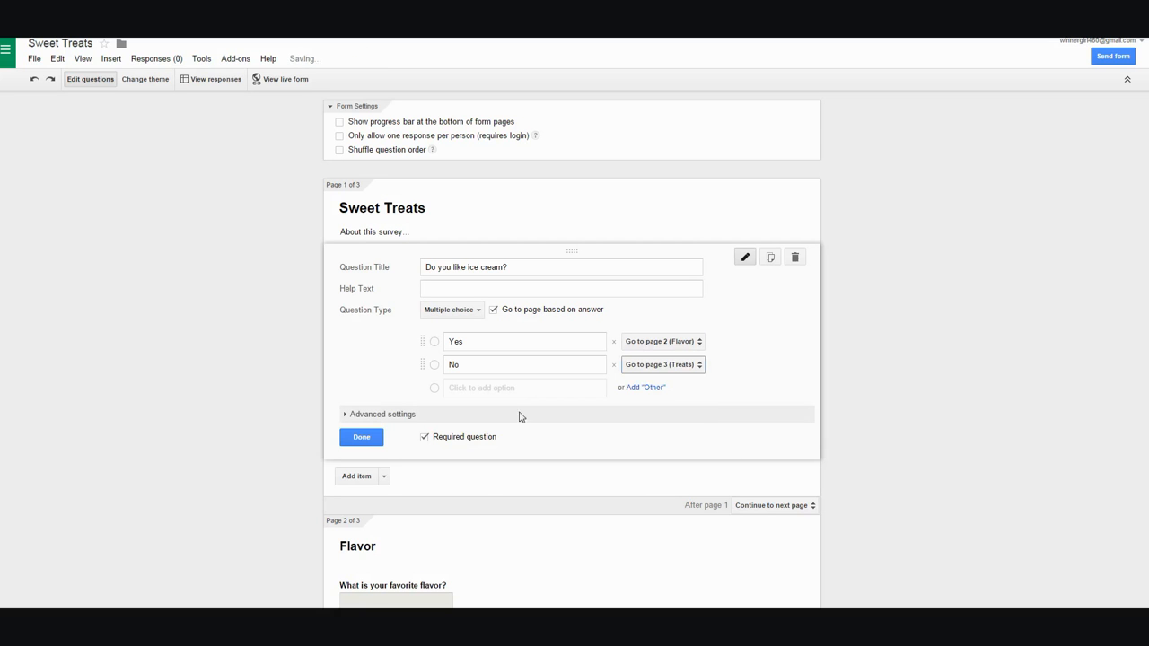
pyautogui.click(363, 439)
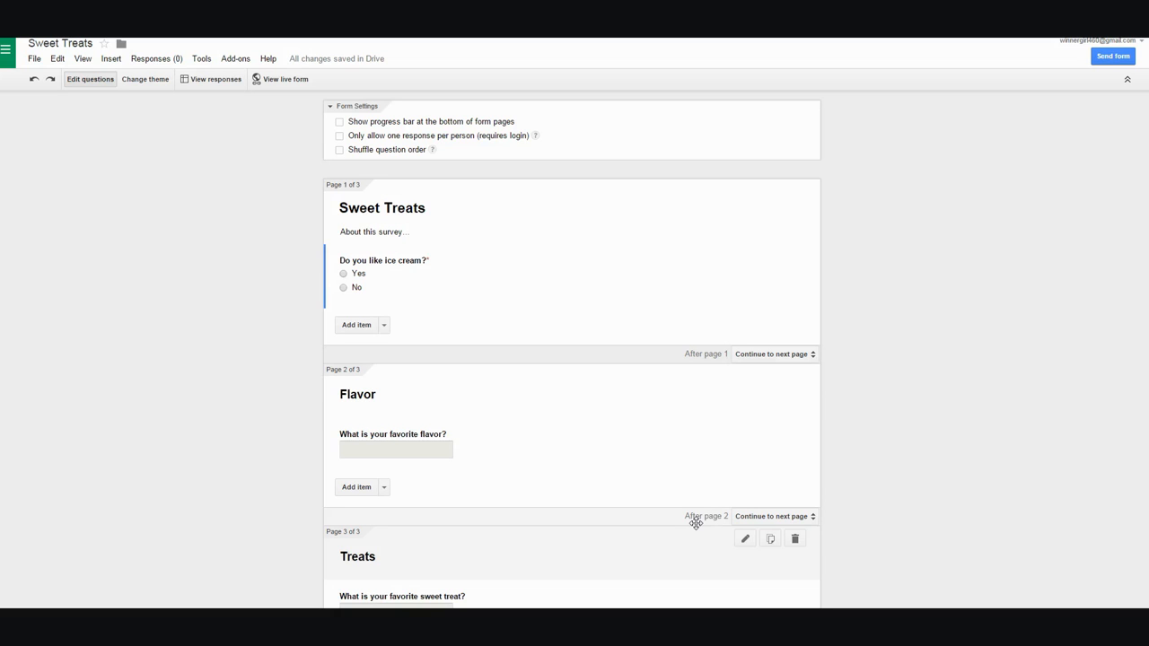
# - Set 'After page 2' to Submit form so Flavor respondents skip the Treats page
pyautogui.click(812, 520)
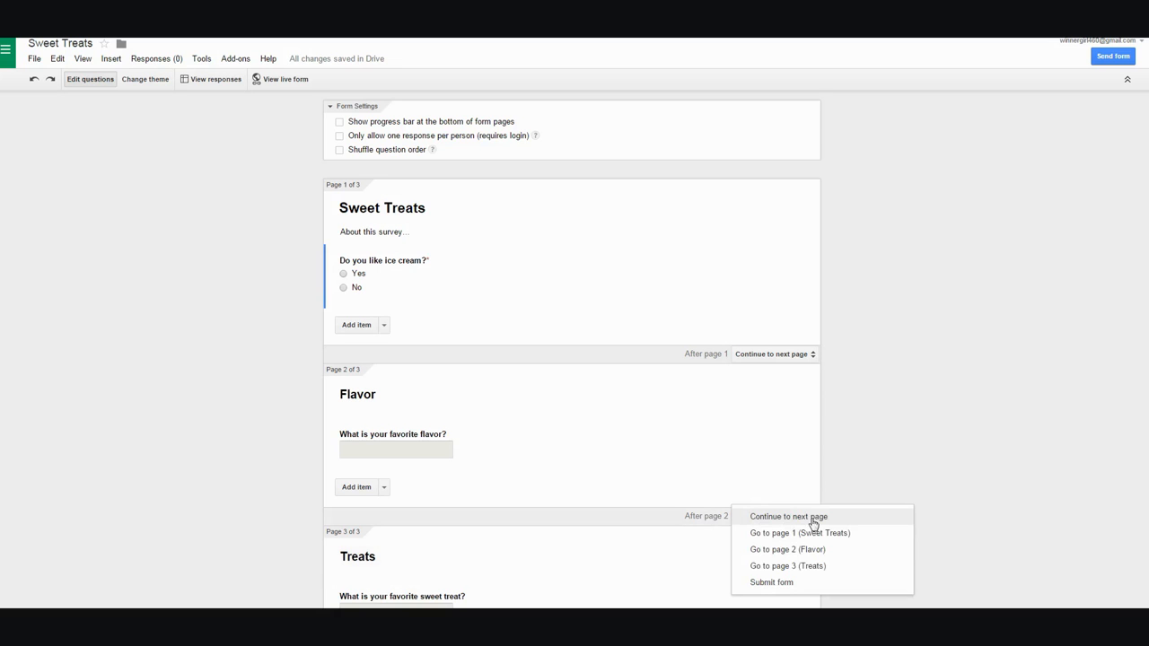
pyautogui.click(772, 583)
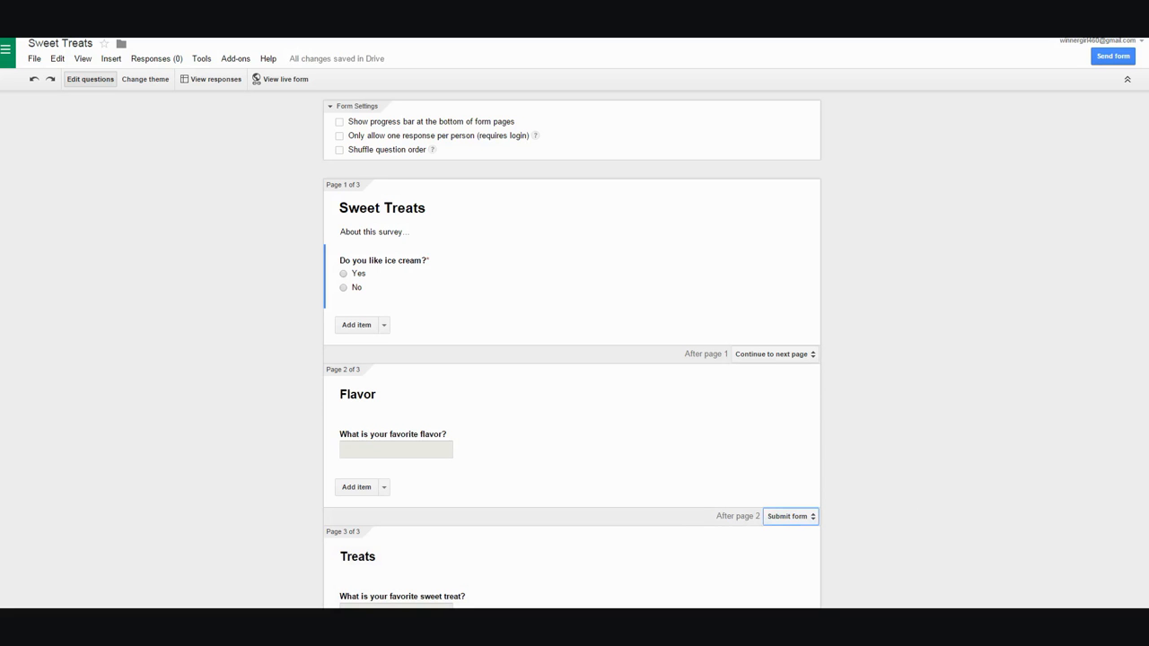
pyautogui.scroll(-5, 572, 351)
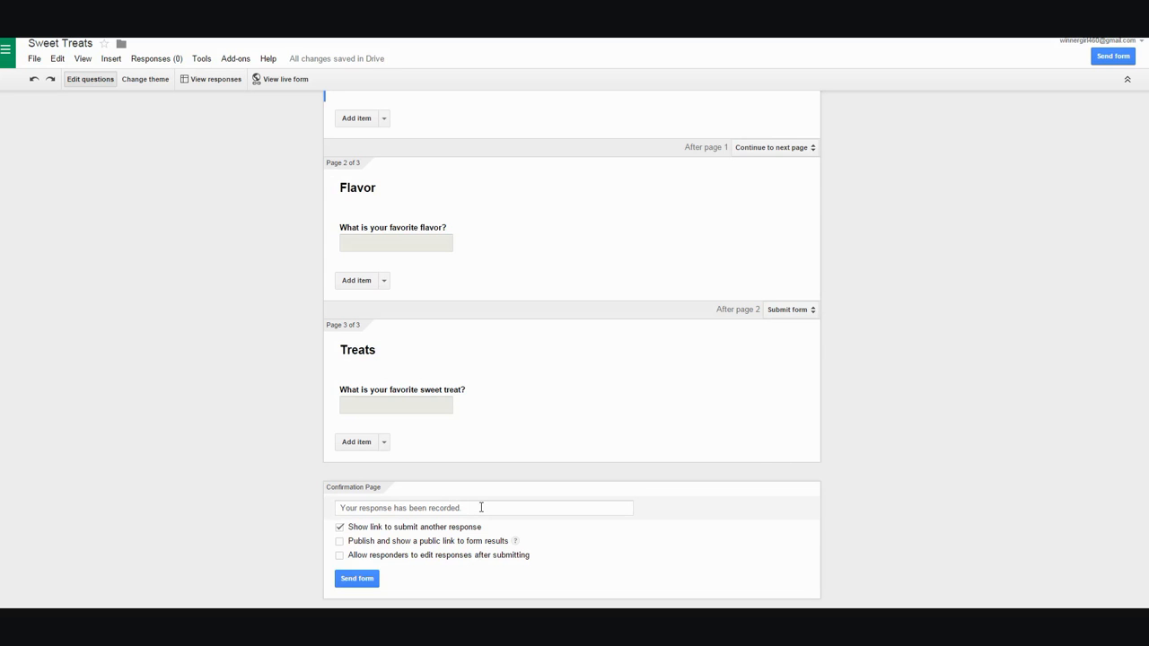
# - Change the confirmation message to 'Thanks!' and disable the link to submit another response
pyautogui.moveTo(481, 507); pyautogui.dragTo(302, 524)
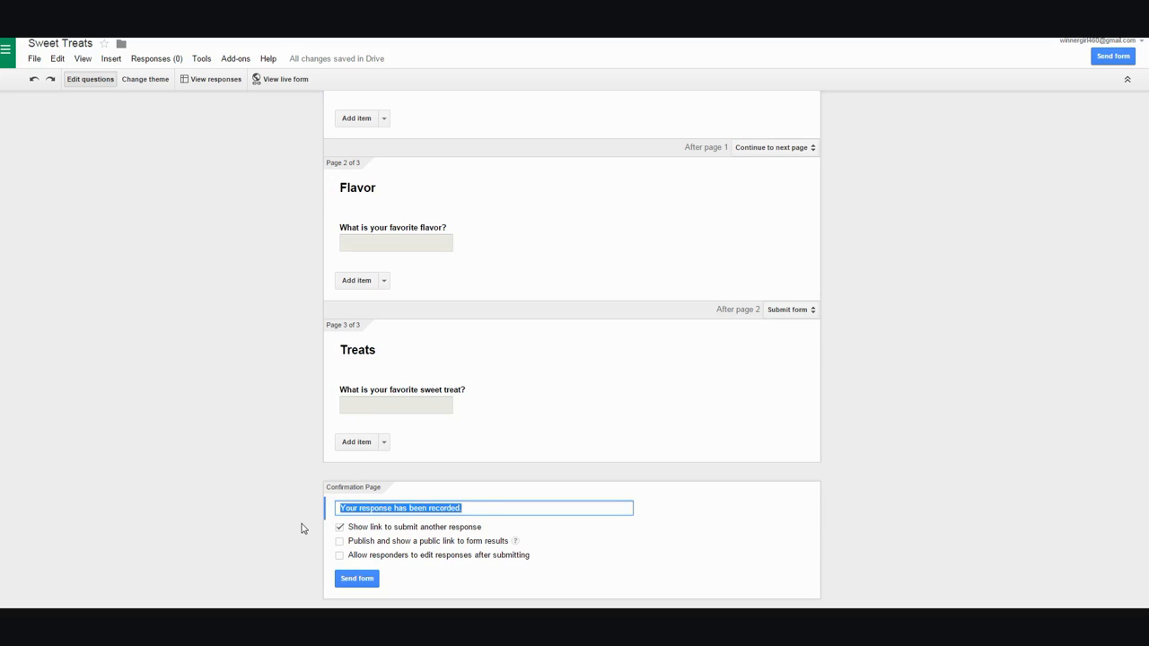
pyautogui.write('Thanks!')
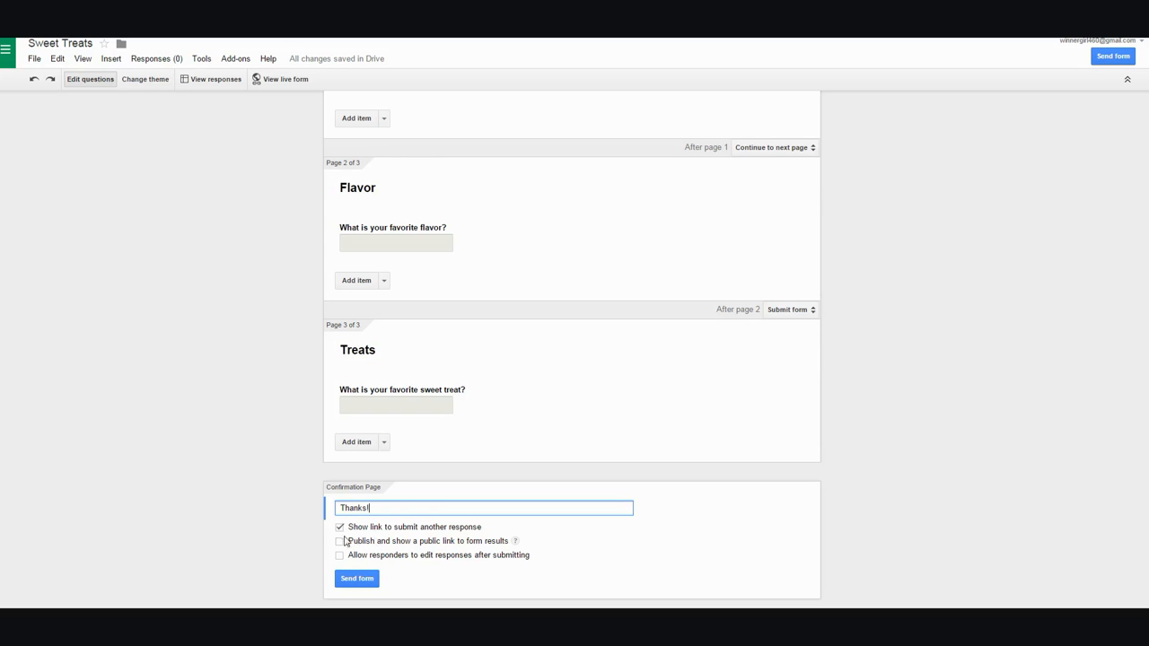
pyautogui.click(340, 528)
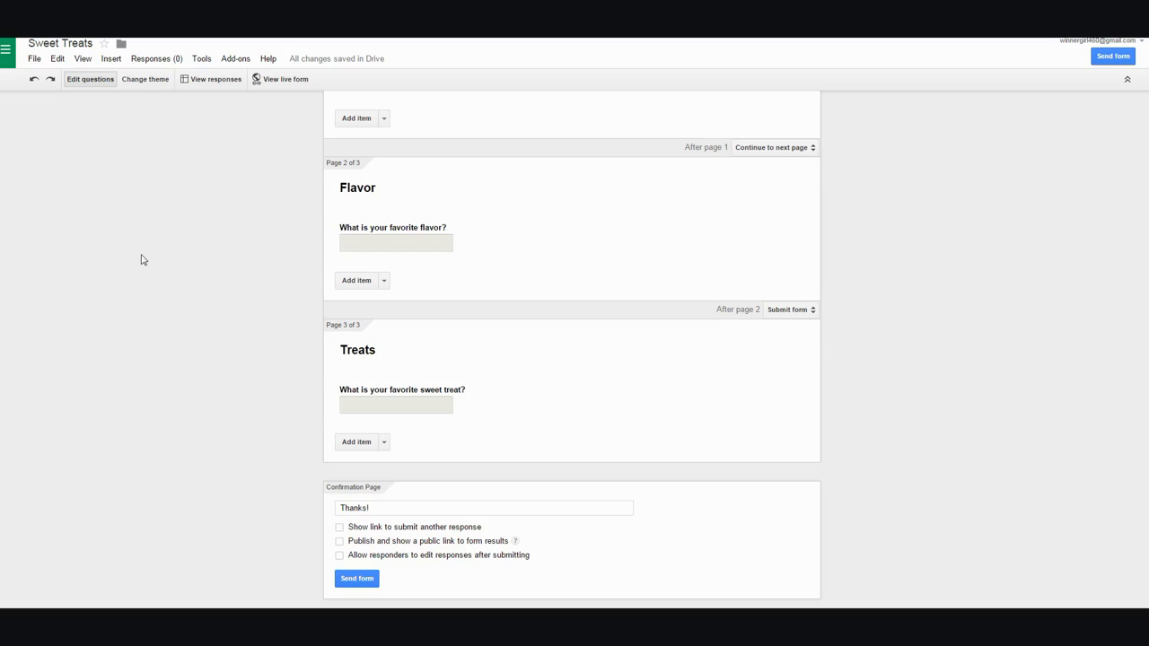
# - Choose the Watercolors theme from the form's theme list
pyautogui.click(147, 81)
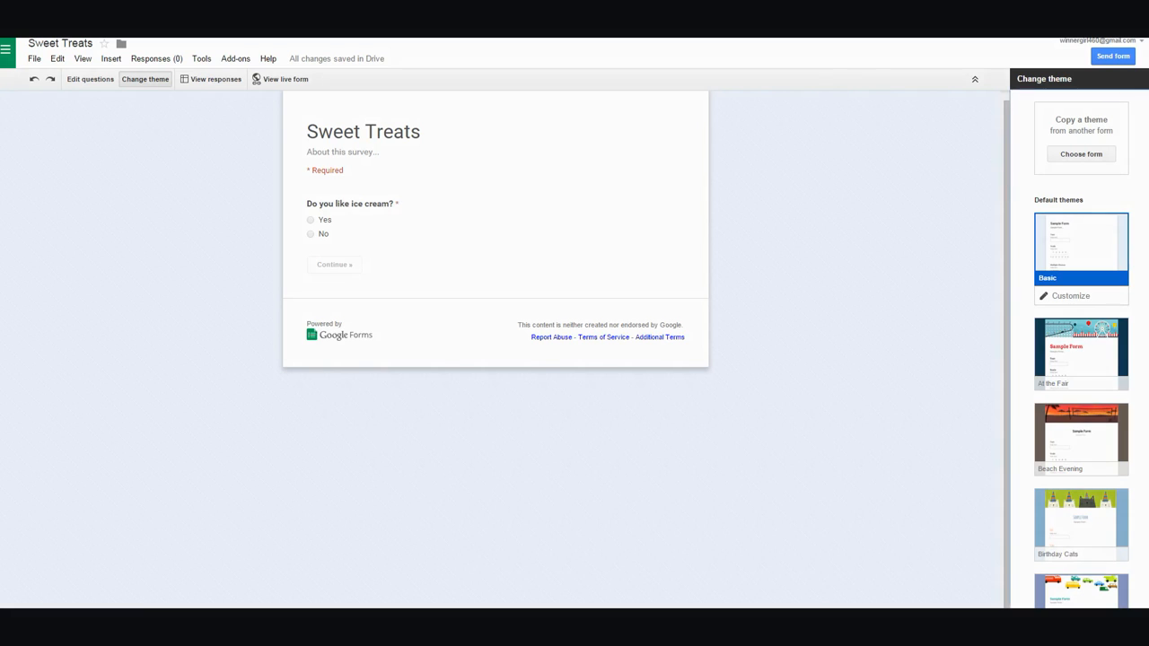
pyautogui.scroll(-10, 1081, 350)
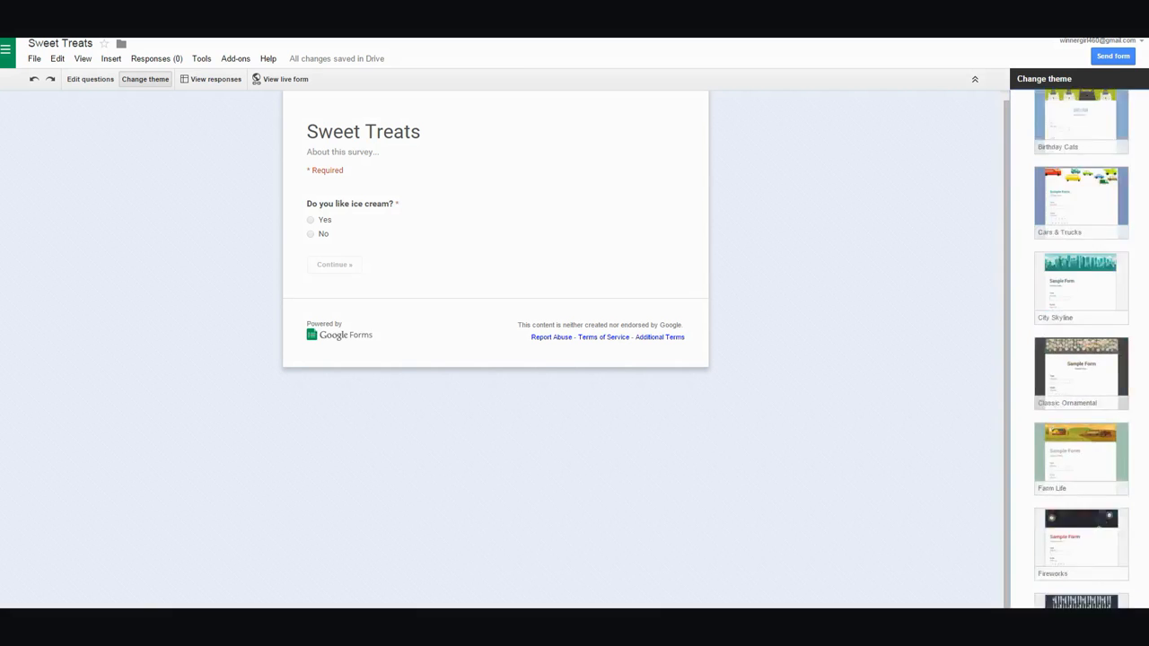
pyautogui.scroll(-10, 1081, 350)
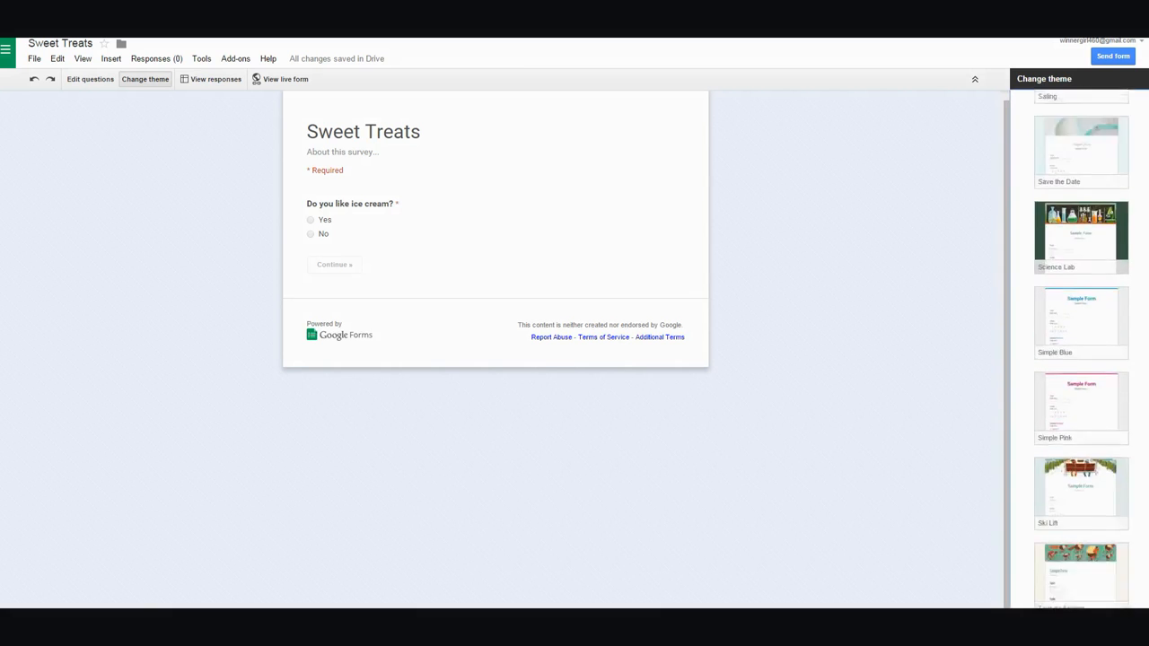
pyautogui.scroll(-1, 1075, 550)
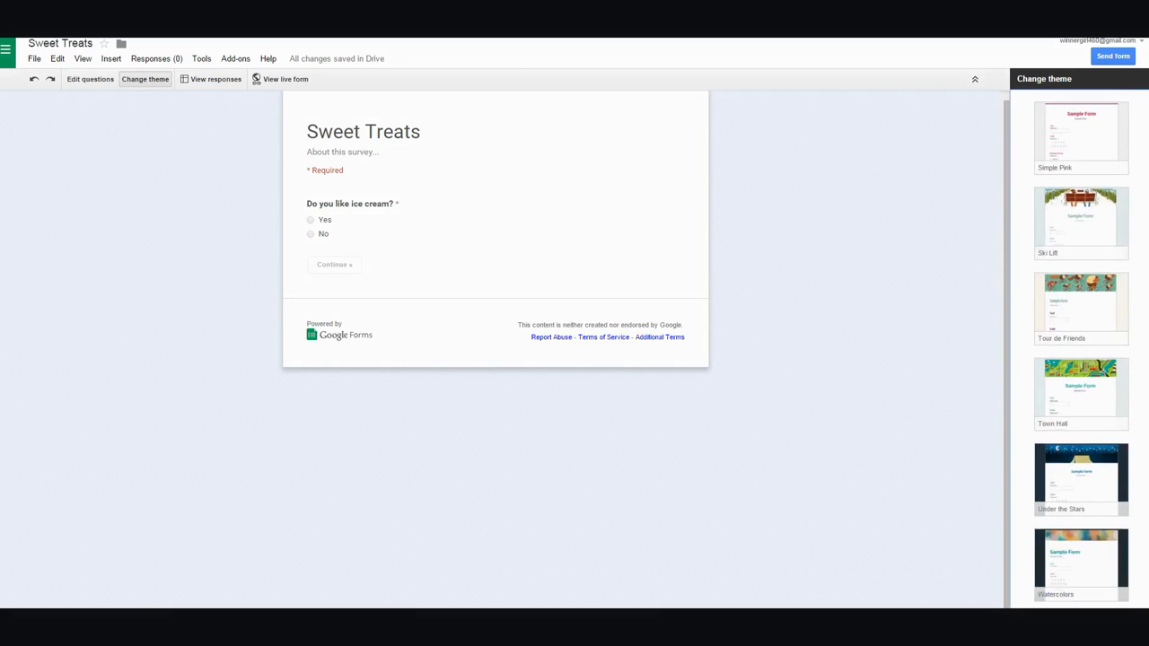
pyautogui.click(1076, 550)
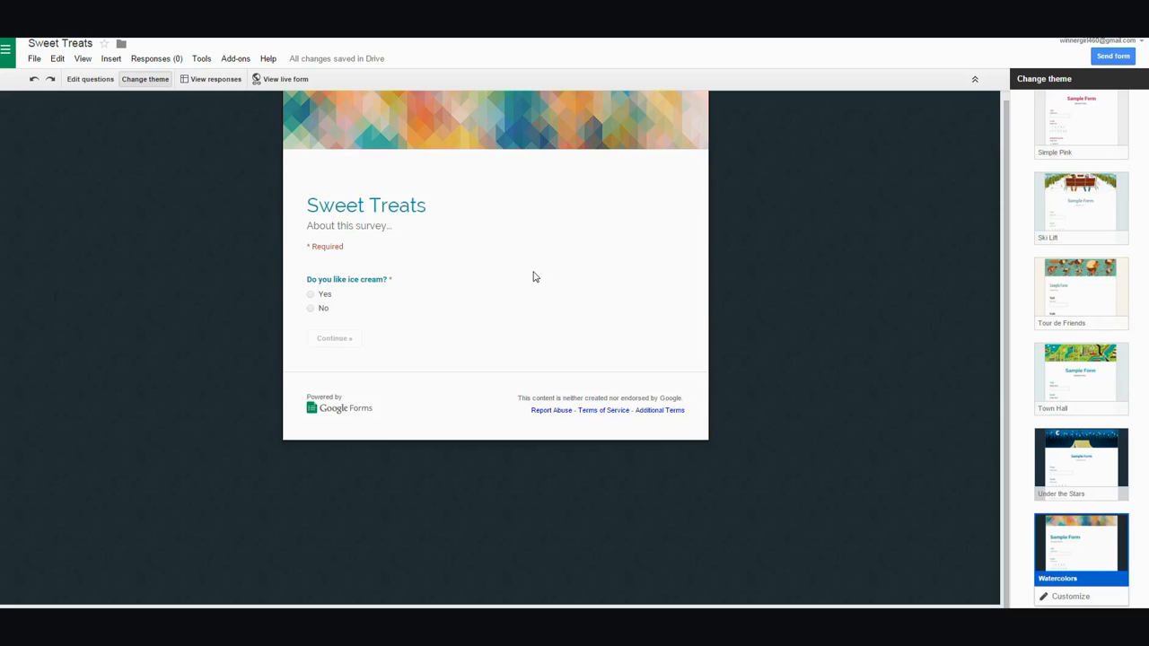
pyautogui.click(281, 84)
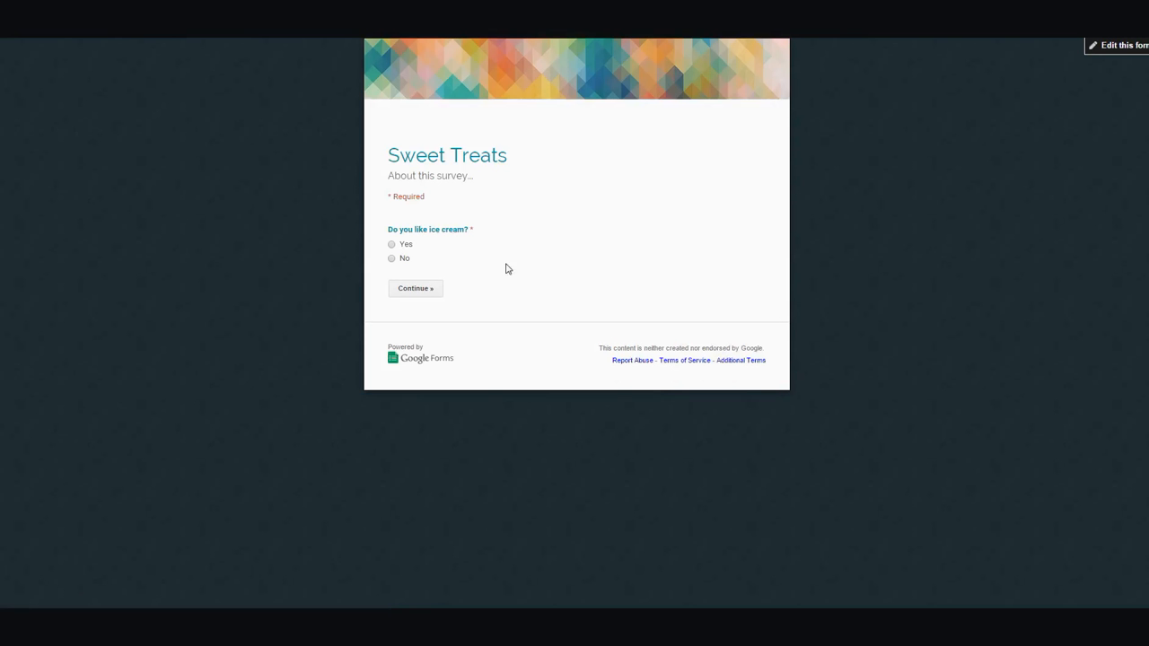
pyautogui.click(392, 246)
pyautogui.click(404, 289)
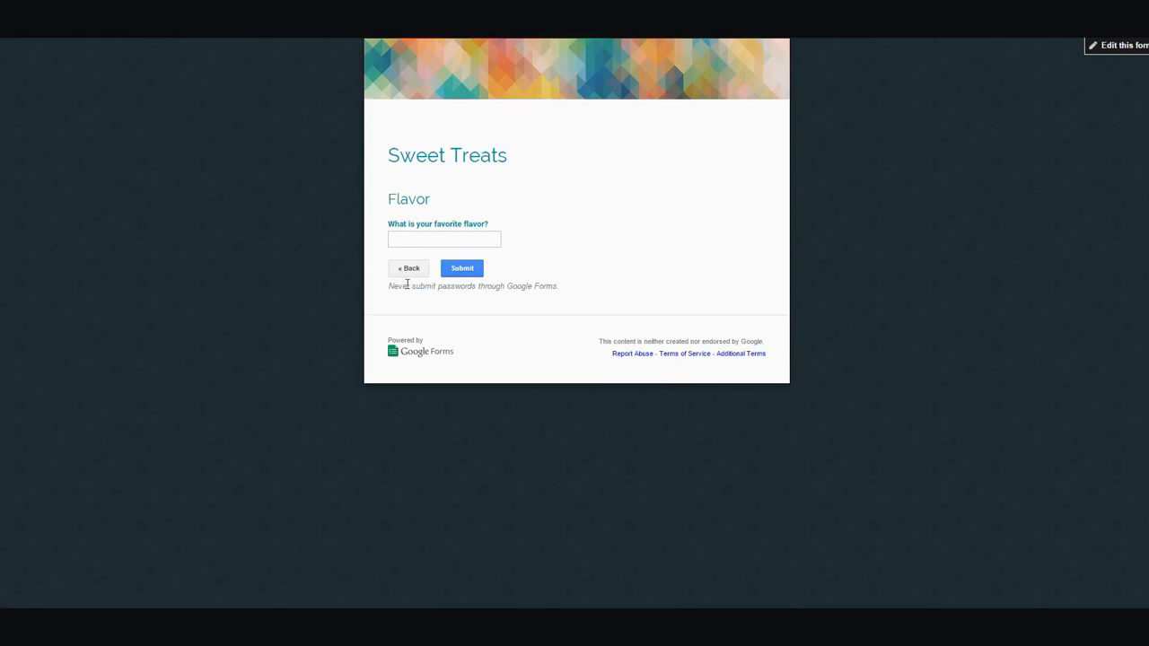
pyautogui.click(411, 268)
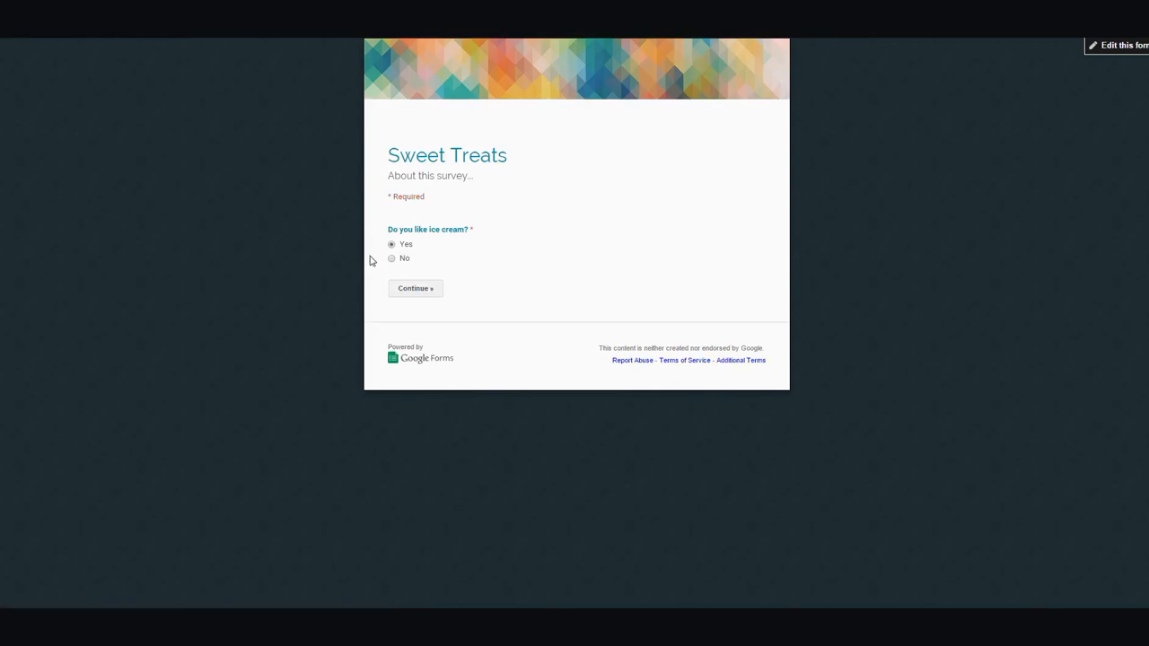
pyautogui.click(392, 259)
pyautogui.click(428, 292)
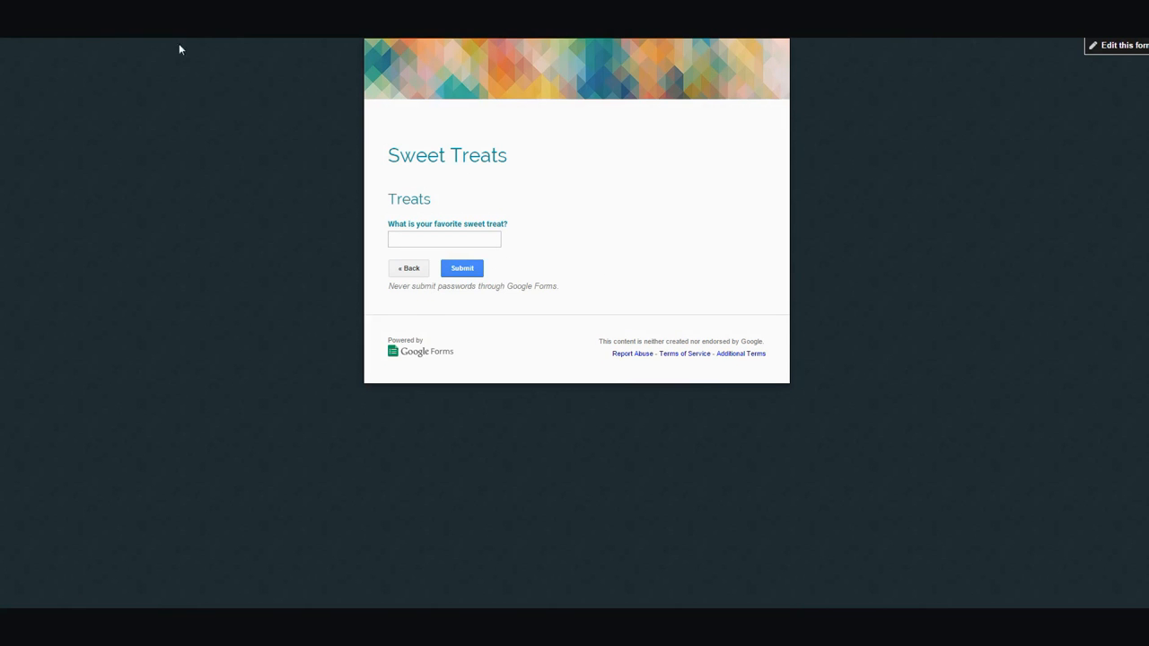
pyautogui.click(27, 20)
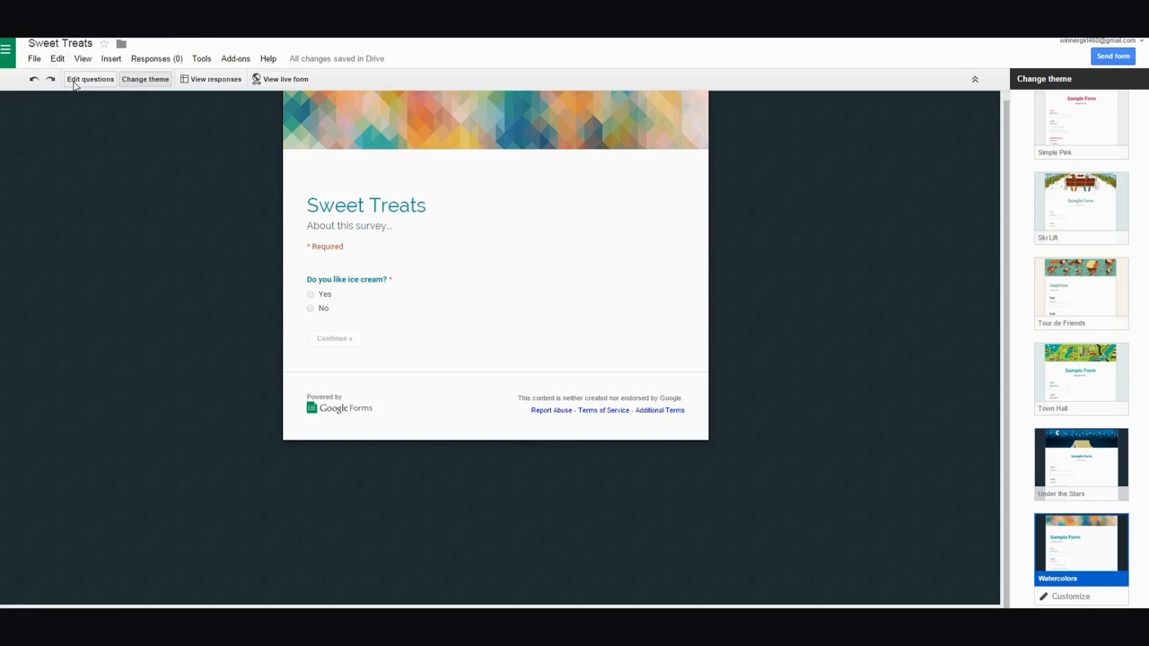
# - Go back to the question editor and bring up the Send form dialog with the share link
pyautogui.click(76, 81)
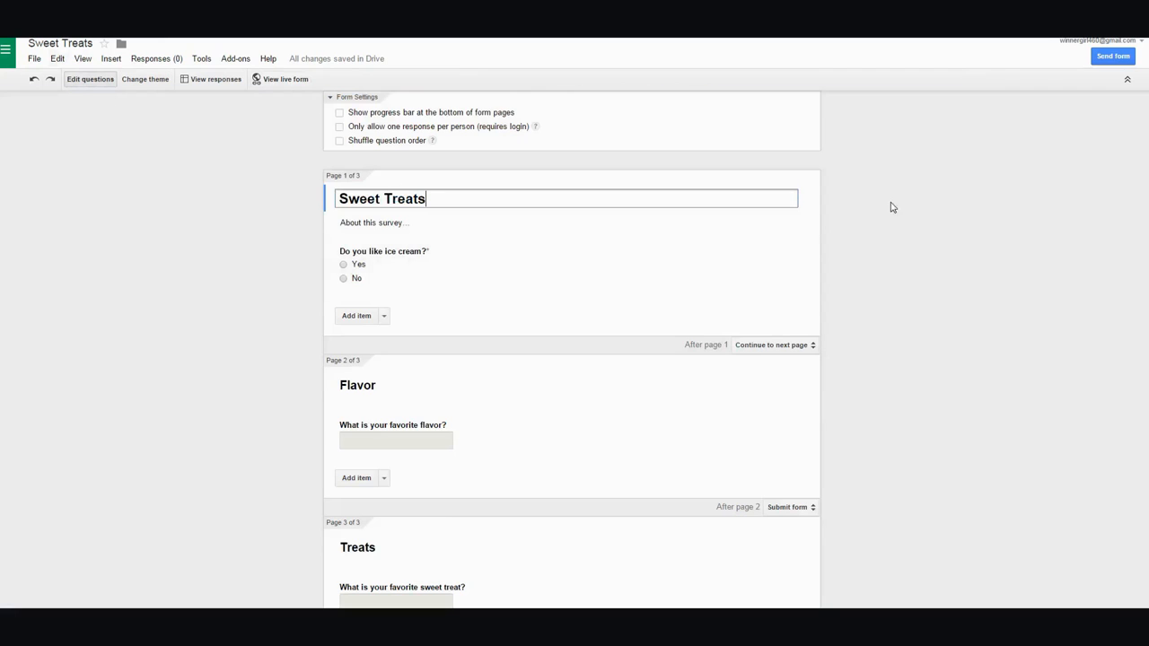
pyautogui.click(1107, 58)
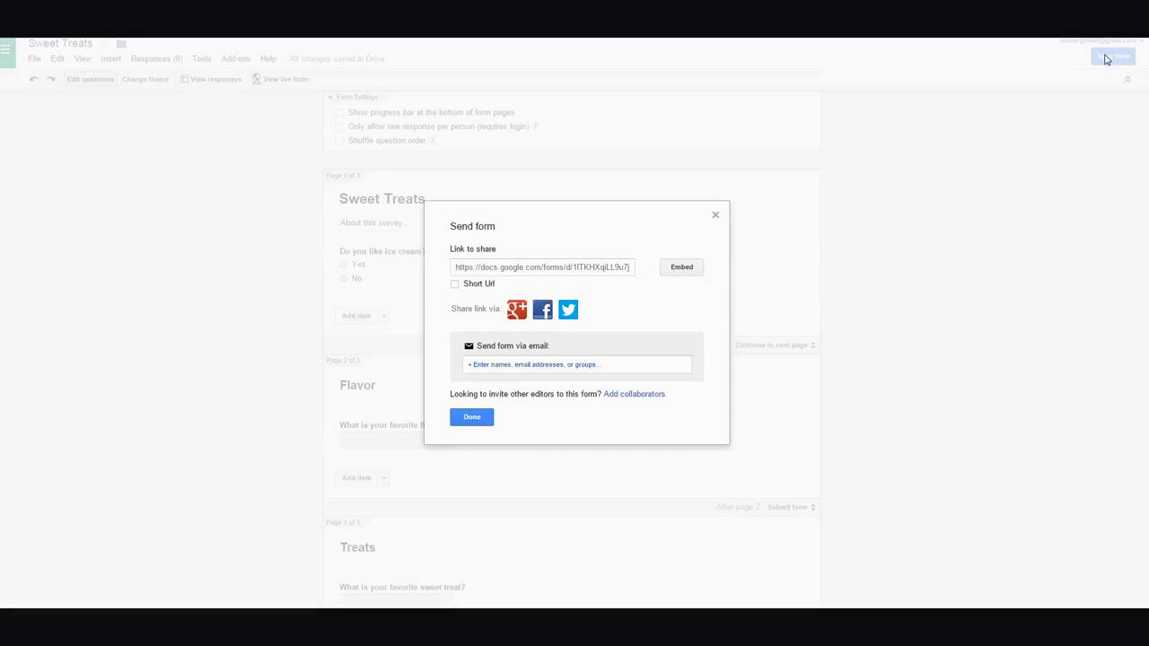
# - Switch the form's share link to a short goo.gl URL and close the Send form dialog
pyautogui.click(562, 268)
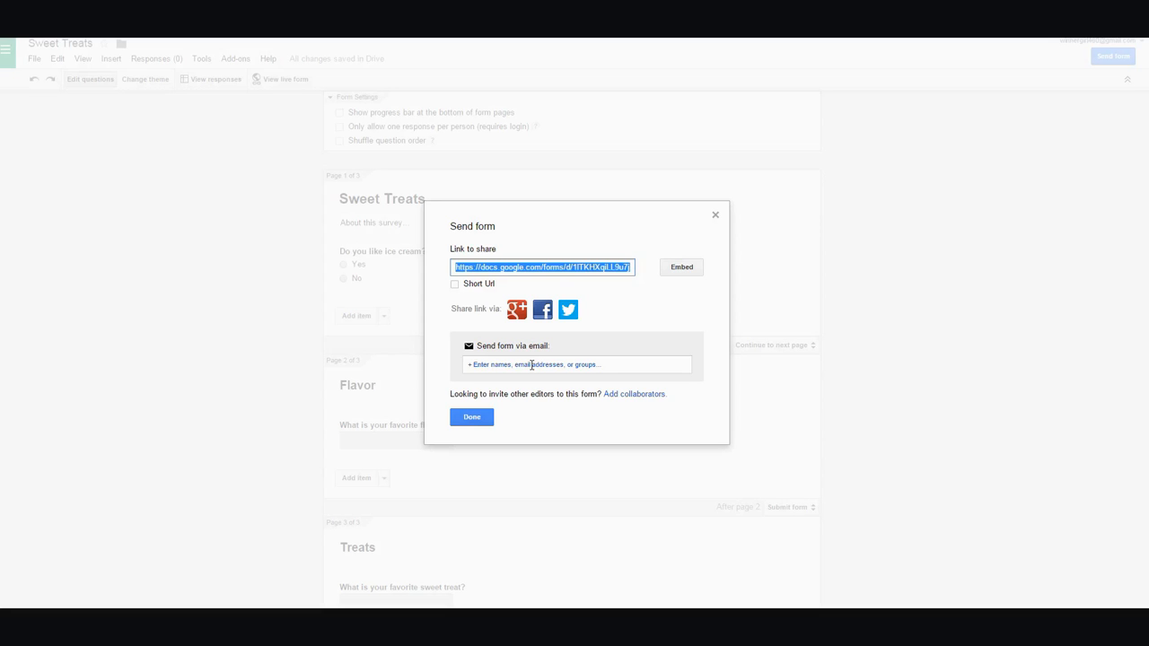
pyautogui.click(455, 286)
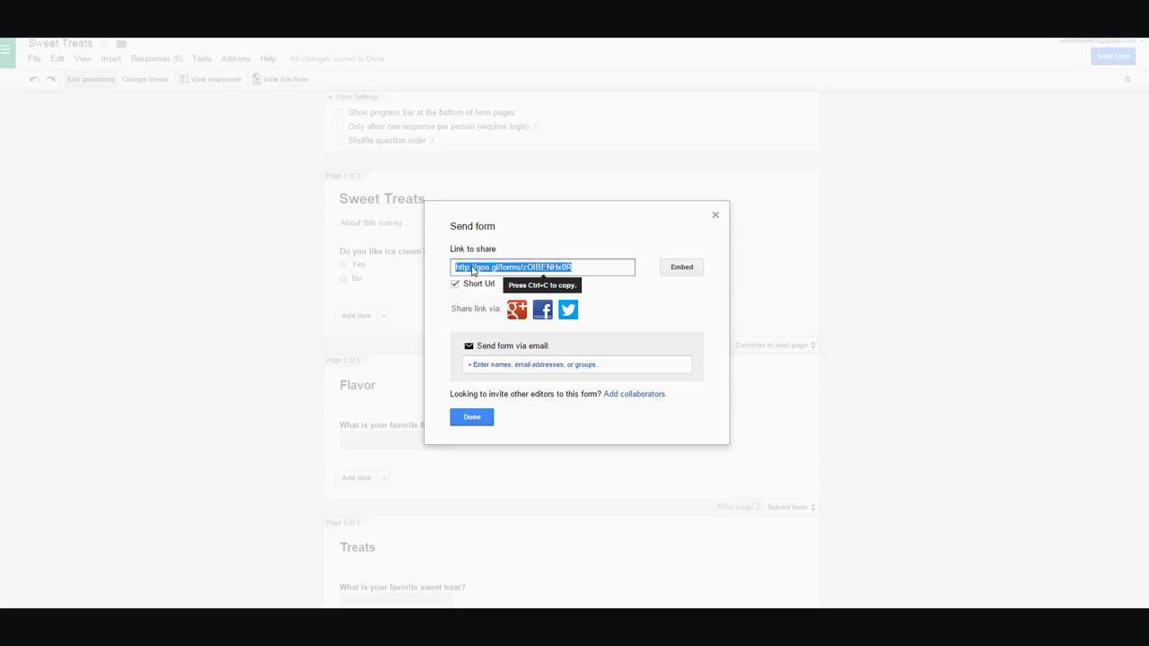
pyautogui.click(479, 417)
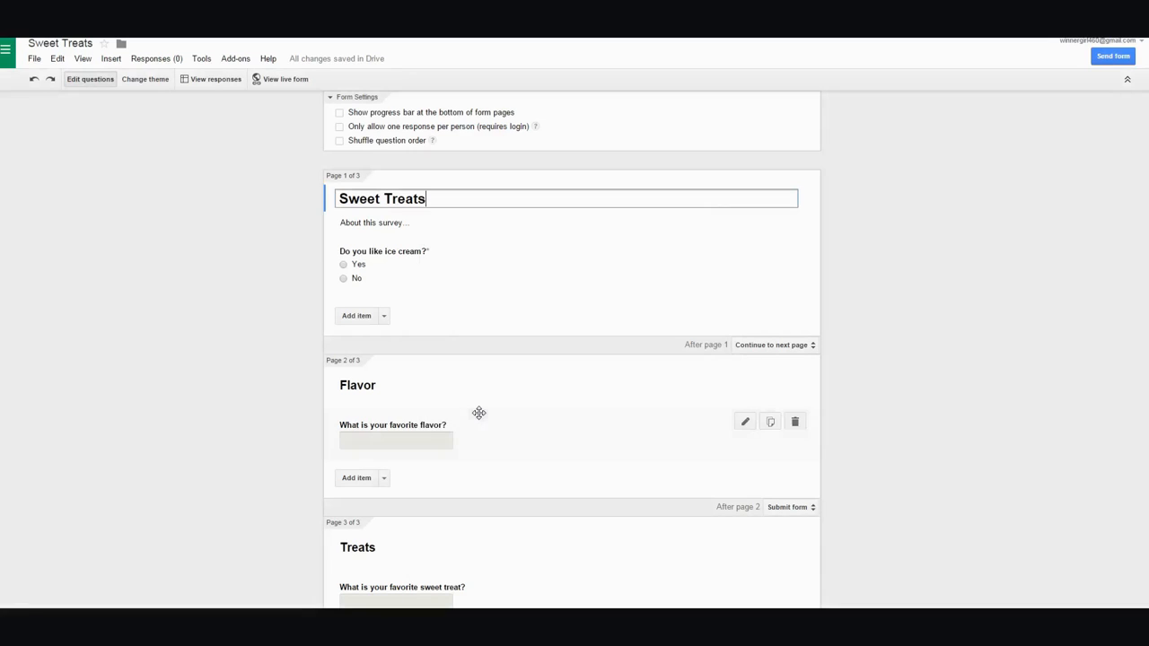